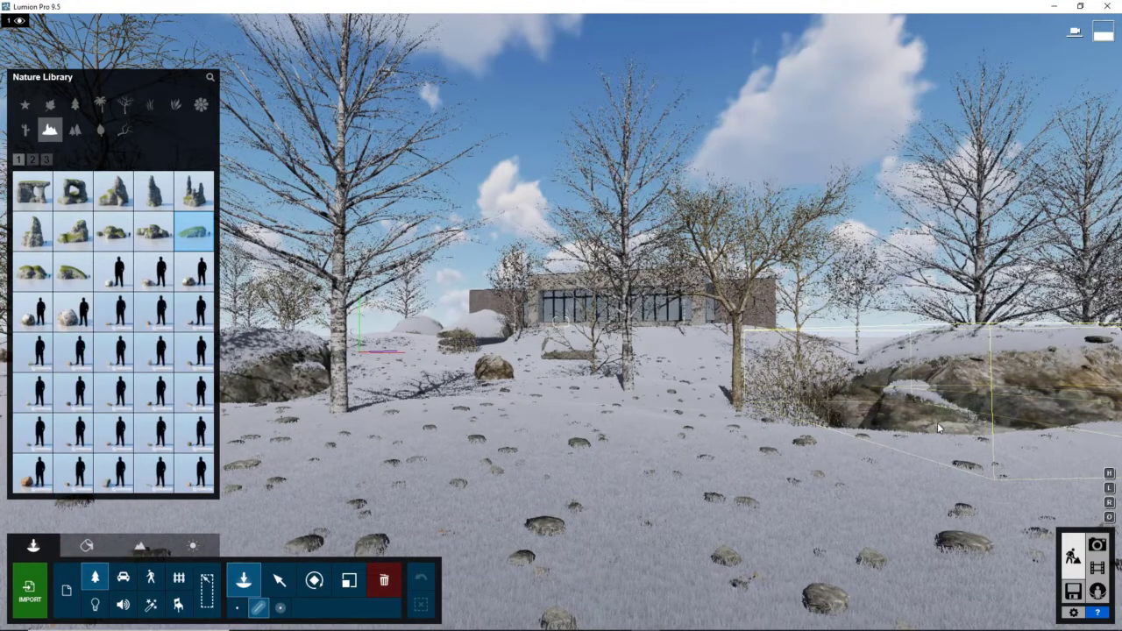
Select all trees in the scene by category, starting from the tall Leafless Tree 008 in front of the house.
{"action": "left_click", "coordinate": [280, 583]}
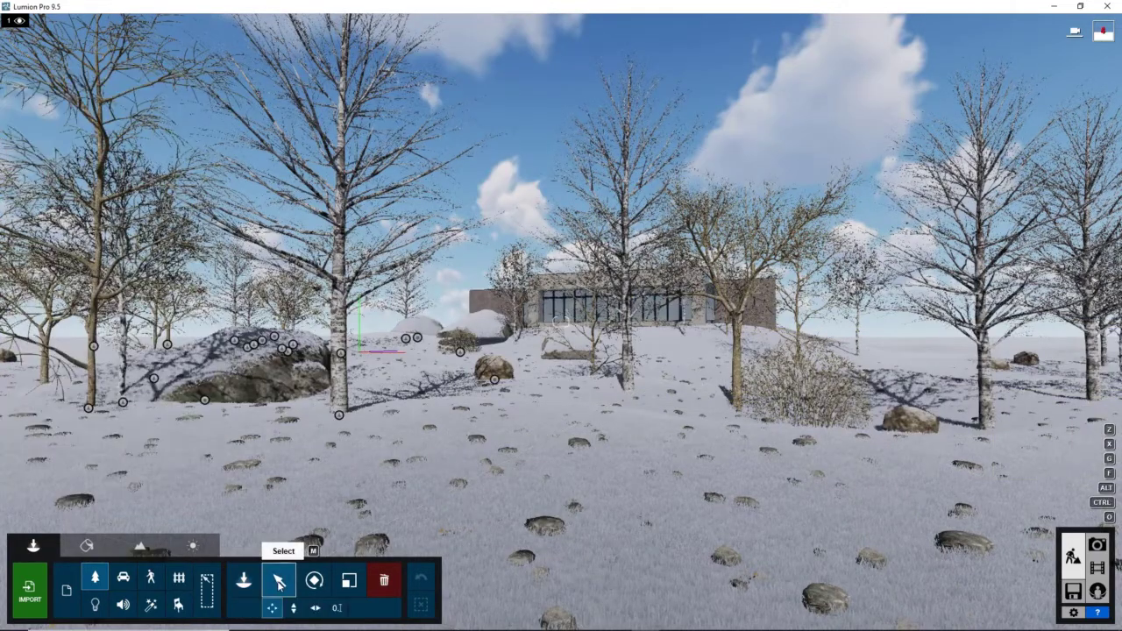
{"action": "left_click", "coordinate": [340, 416]}
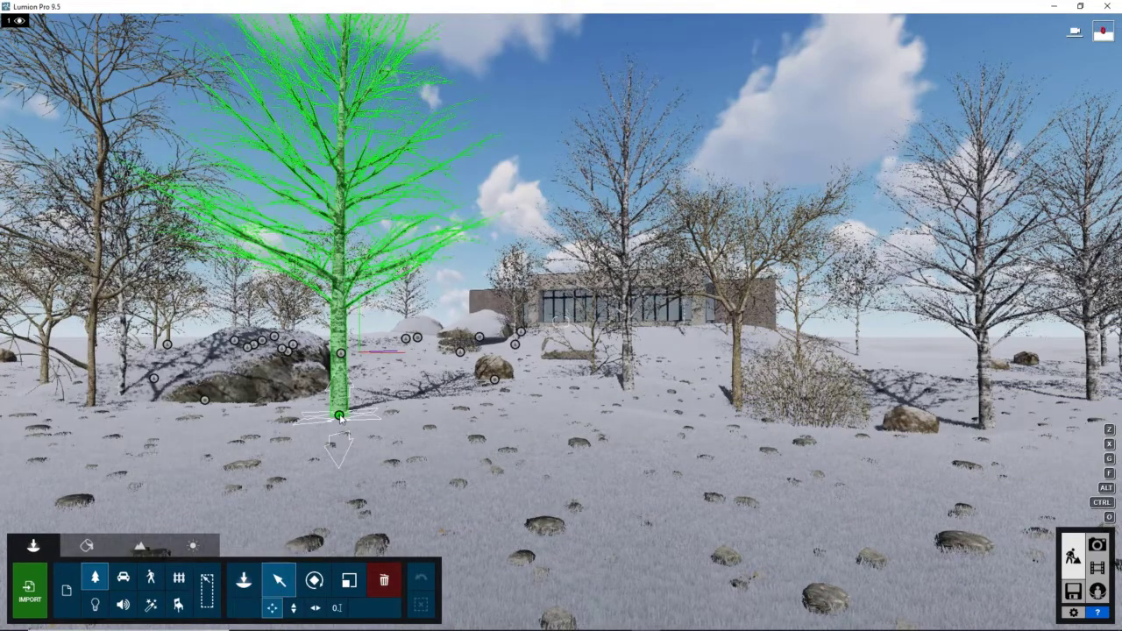
{"action": "left_click", "coordinate": [340, 415]}
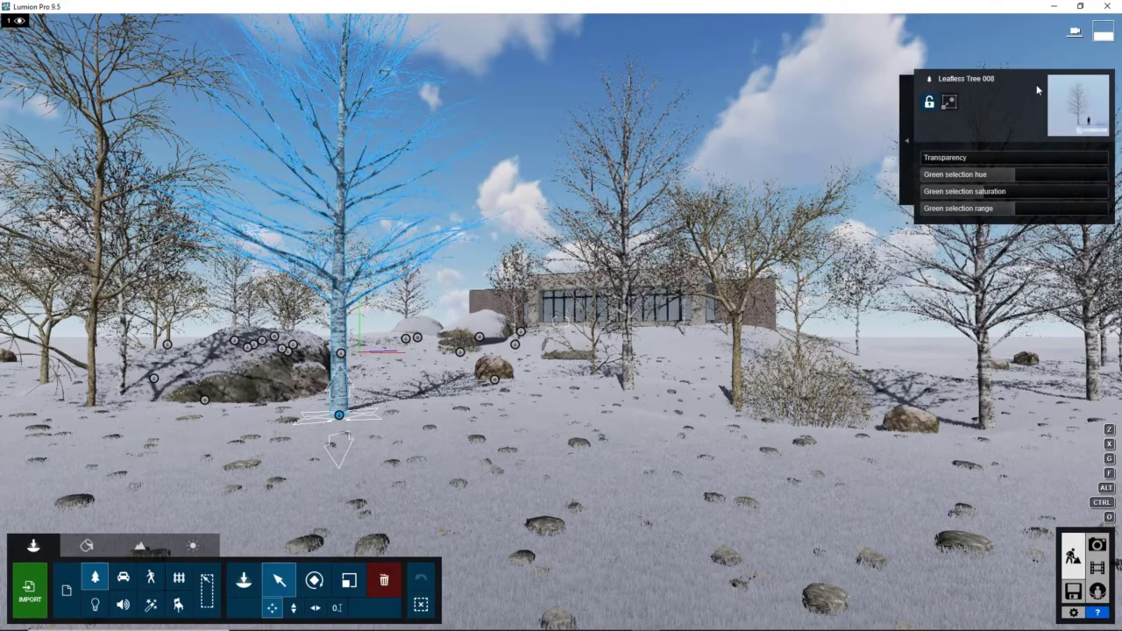
{"action": "left_click", "coordinate": [938, 95]}
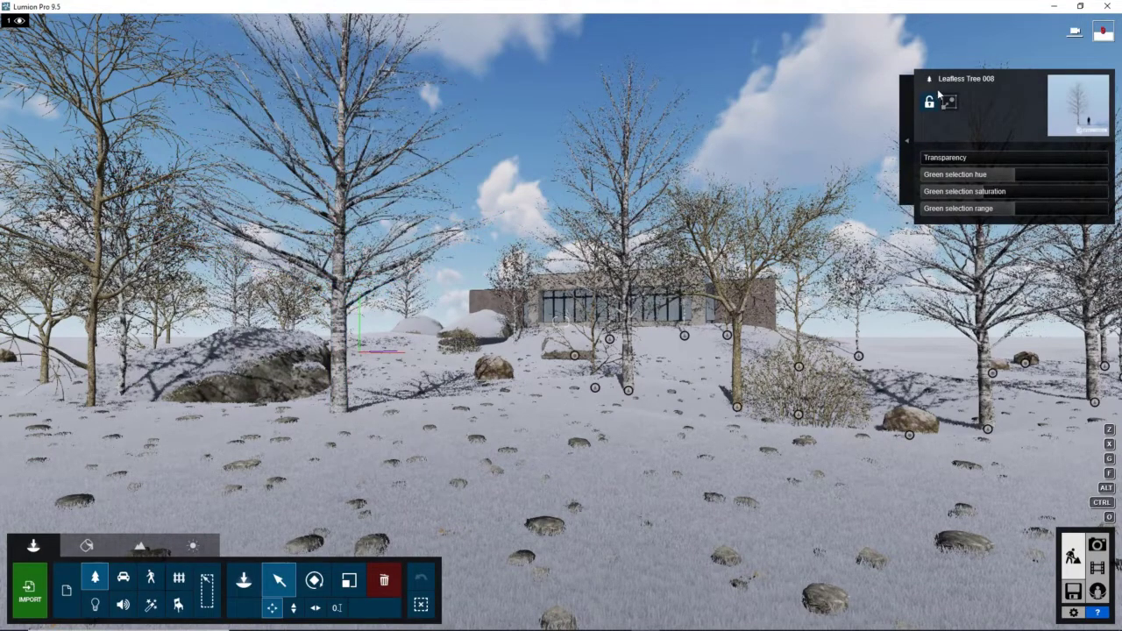
{"action": "left_click", "coordinate": [908, 145]}
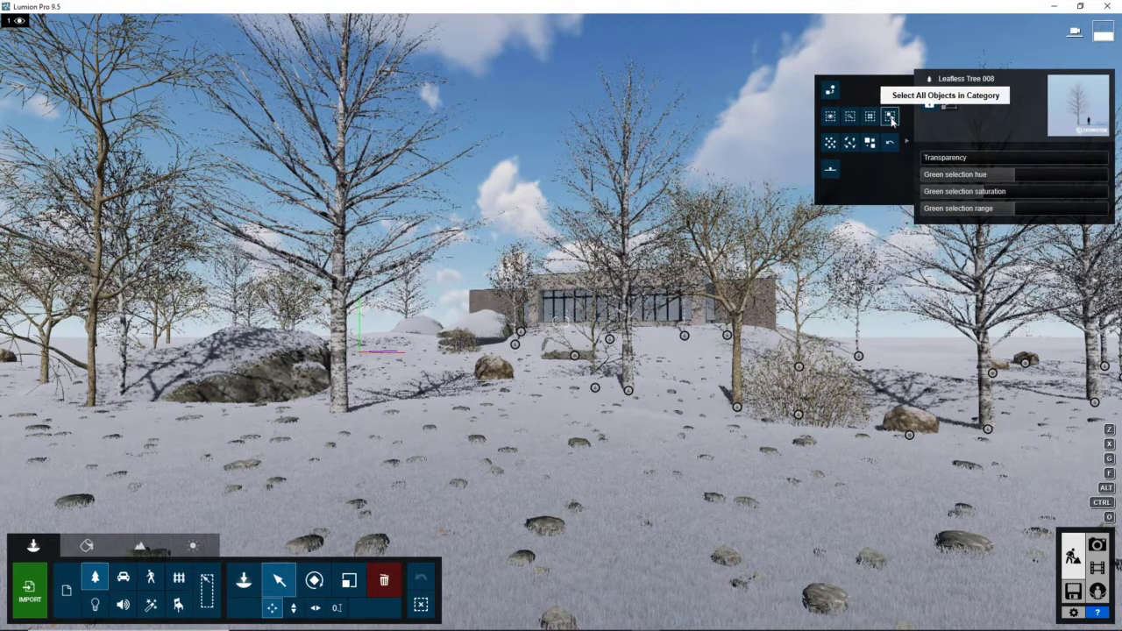
{"action": "left_click", "coordinate": [889, 117]}
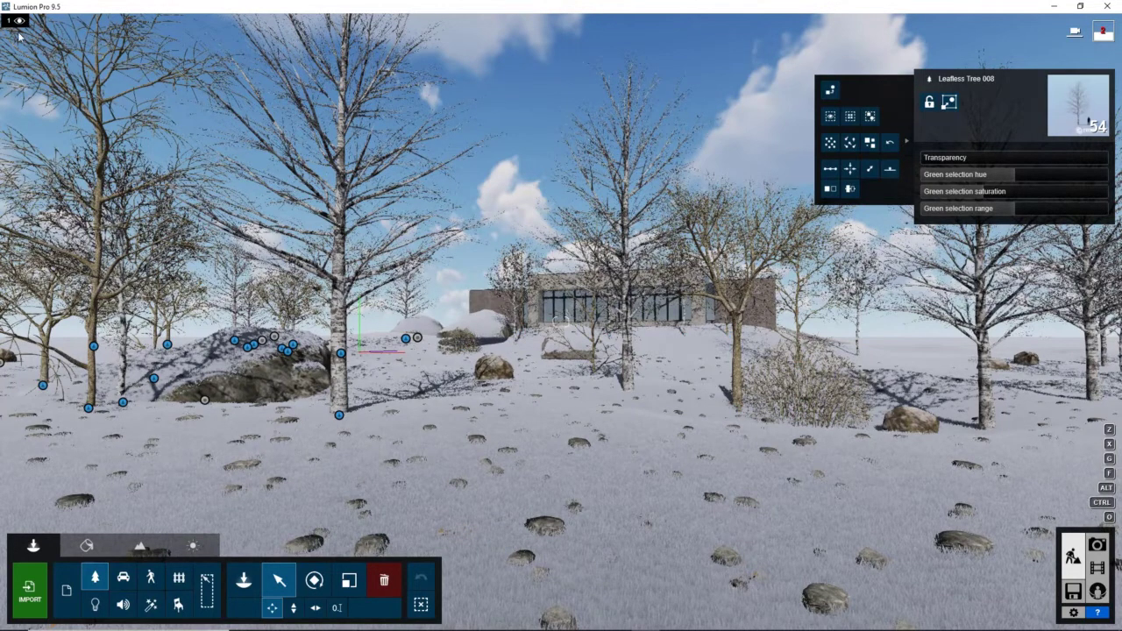
Move the selected trees to layer 2 and rename that layer "Trees".
{"action": "mouse_move", "coordinate": [14, 26]}
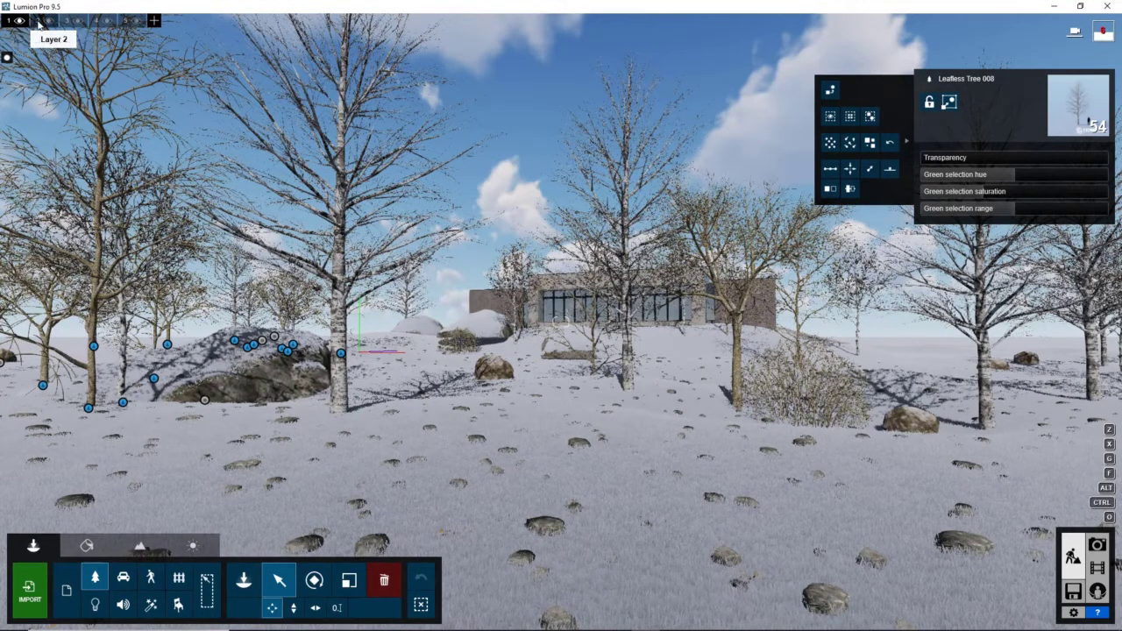
{"action": "left_click", "coordinate": [37, 22]}
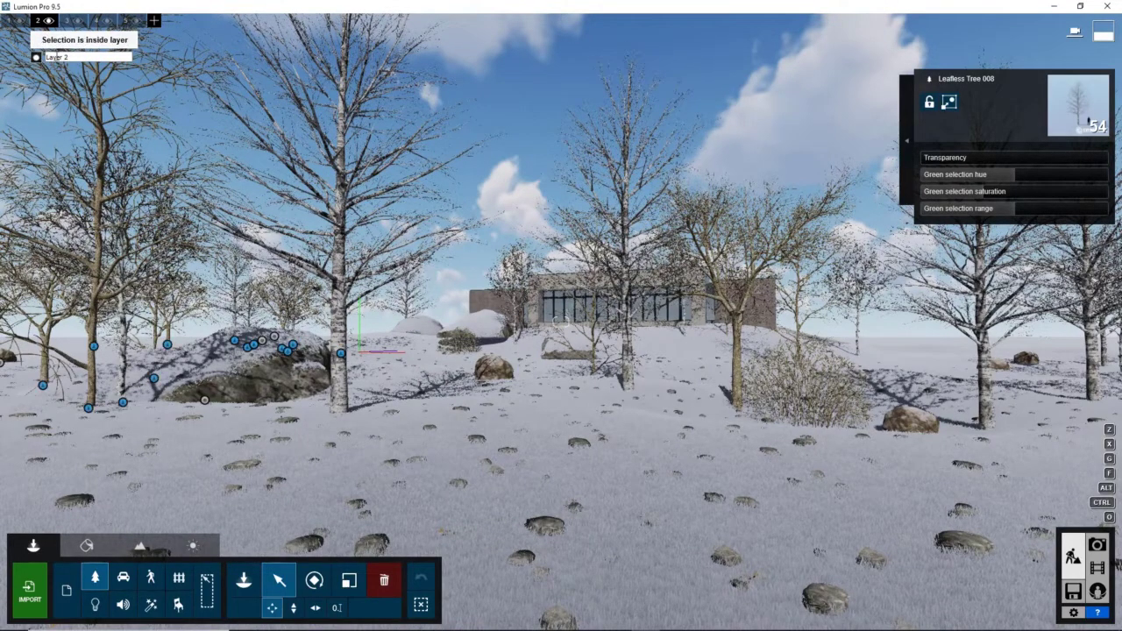
{"action": "double_click", "coordinate": [73, 56]}
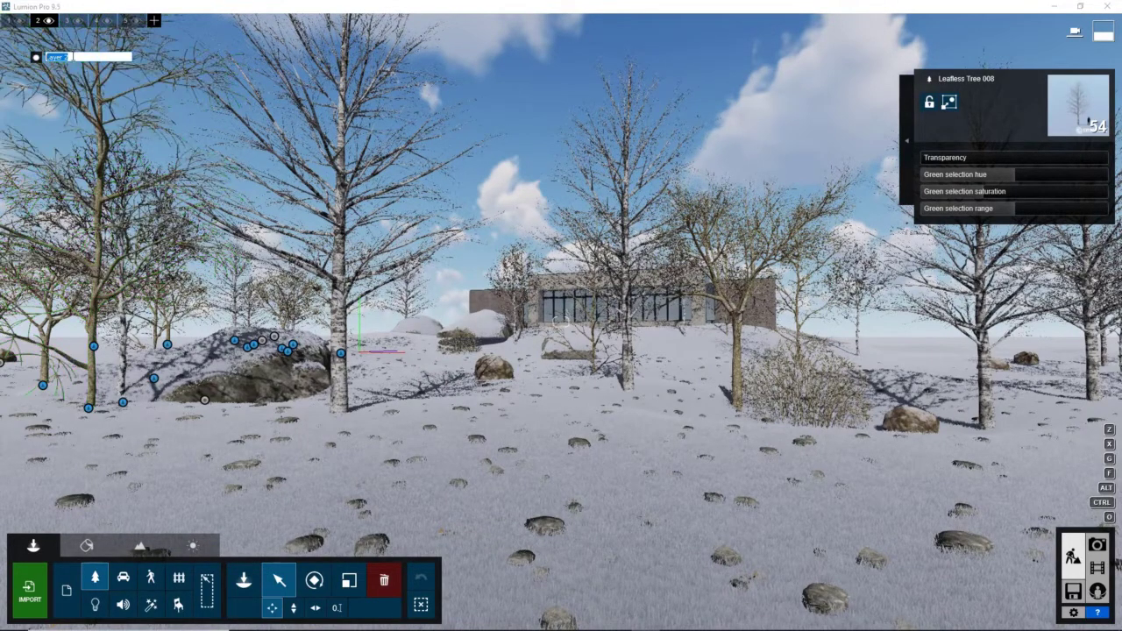
{"action": "type", "text": "Trees"}
{"action": "key", "text": "Return"}
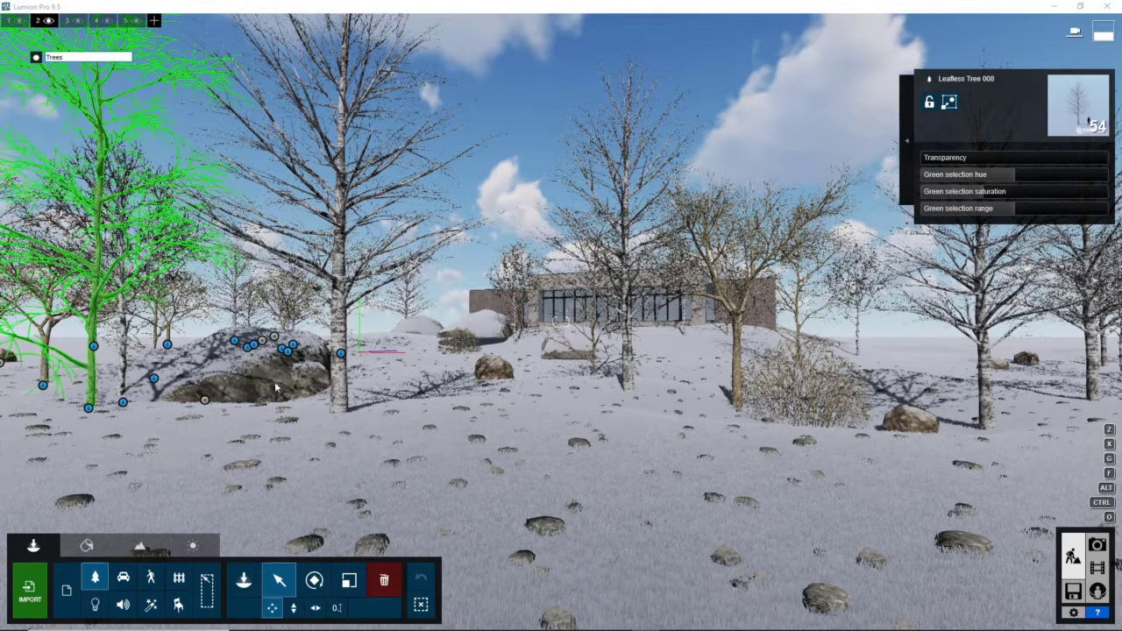
Select all rocks by category, starting from the large Rocks Middle 001 boulder, and move them to layer 2.
{"action": "left_click", "coordinate": [206, 404]}
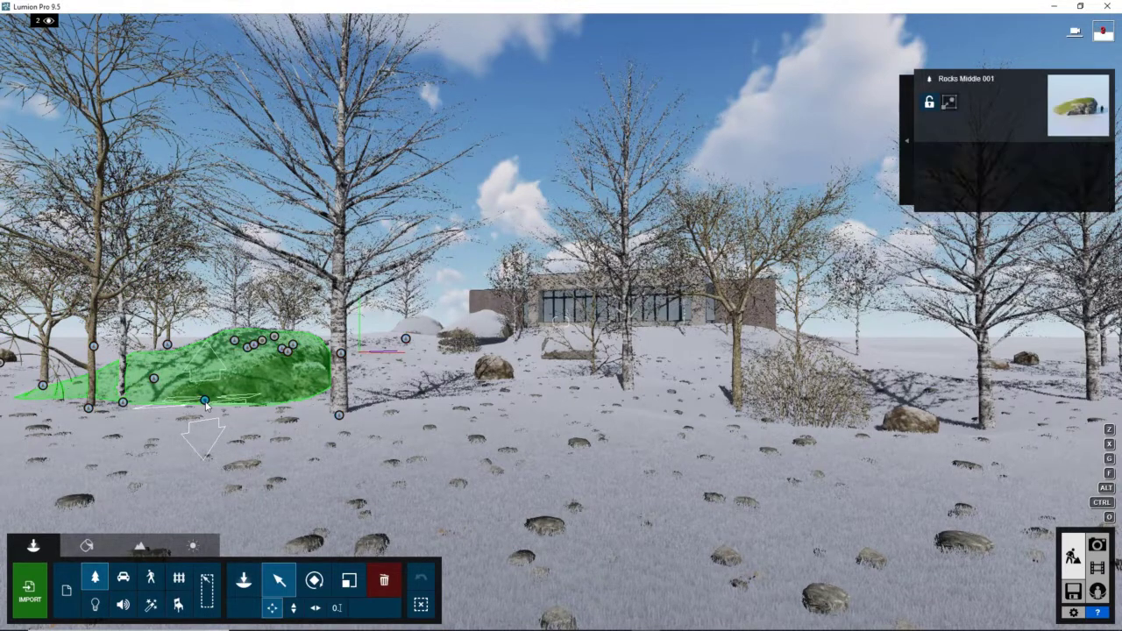
{"action": "left_click", "coordinate": [909, 140]}
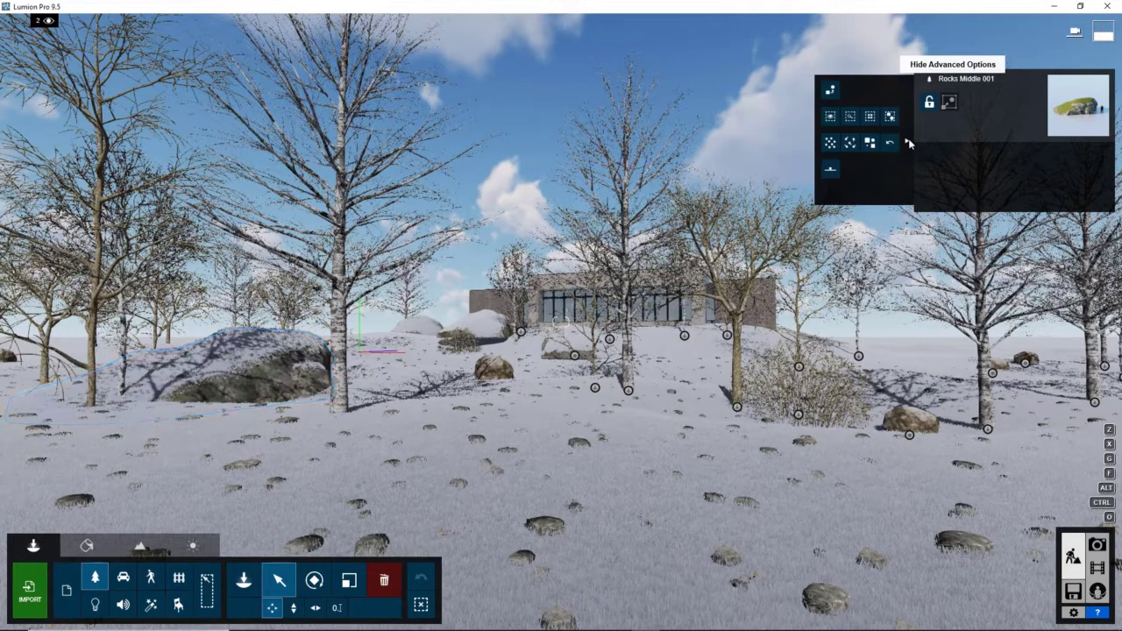
{"action": "left_click", "coordinate": [890, 117]}
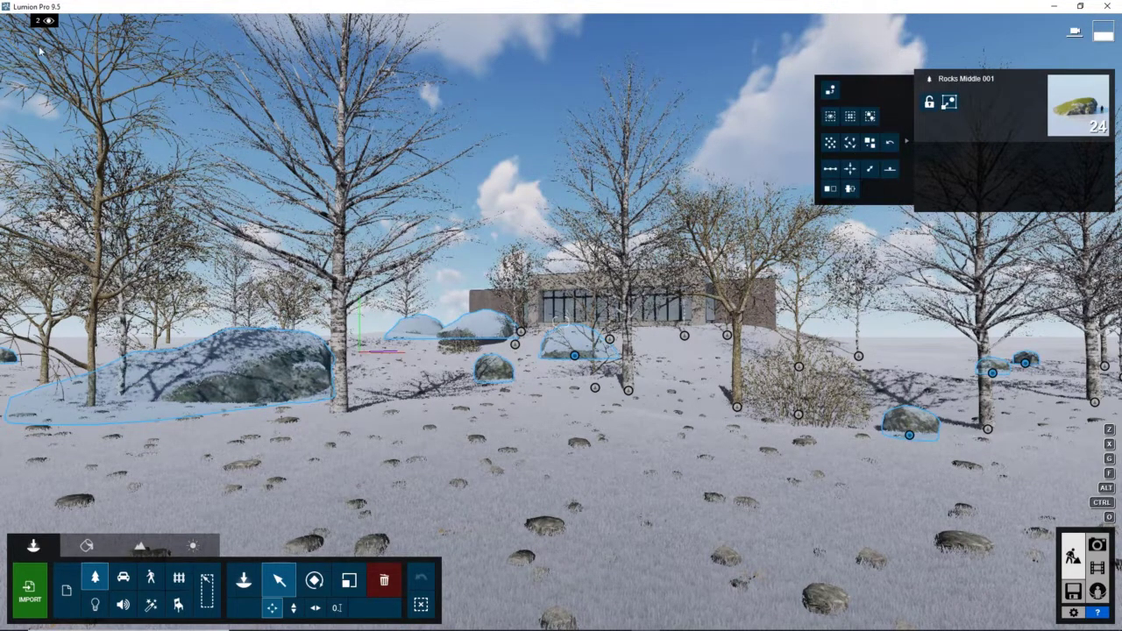
{"action": "mouse_move", "coordinate": [40, 49]}
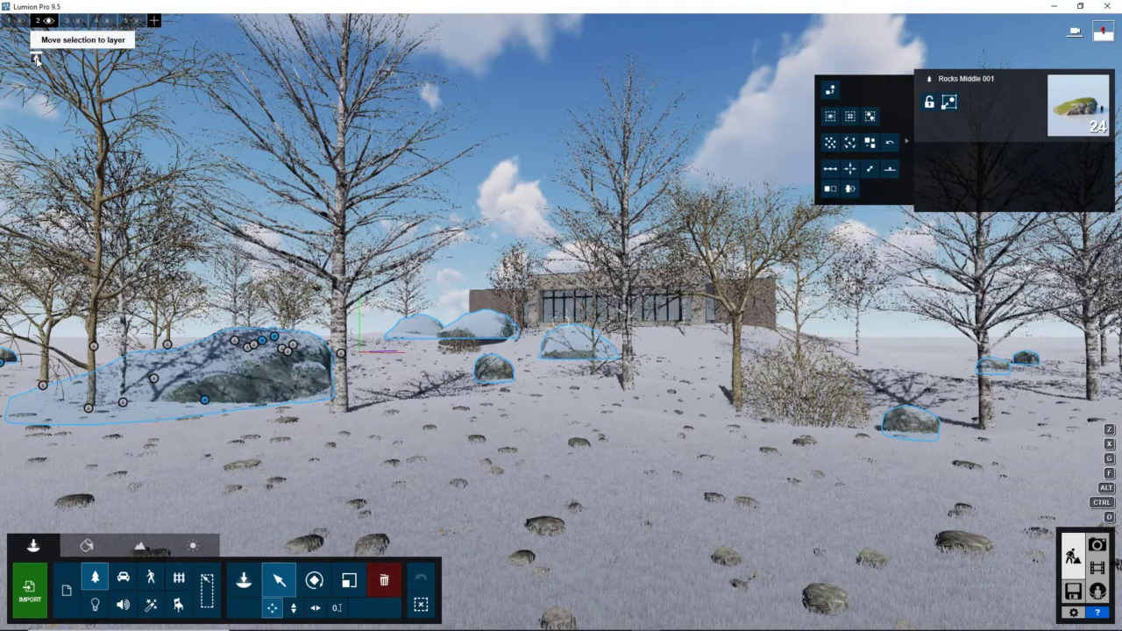
{"action": "left_click", "coordinate": [36, 59]}
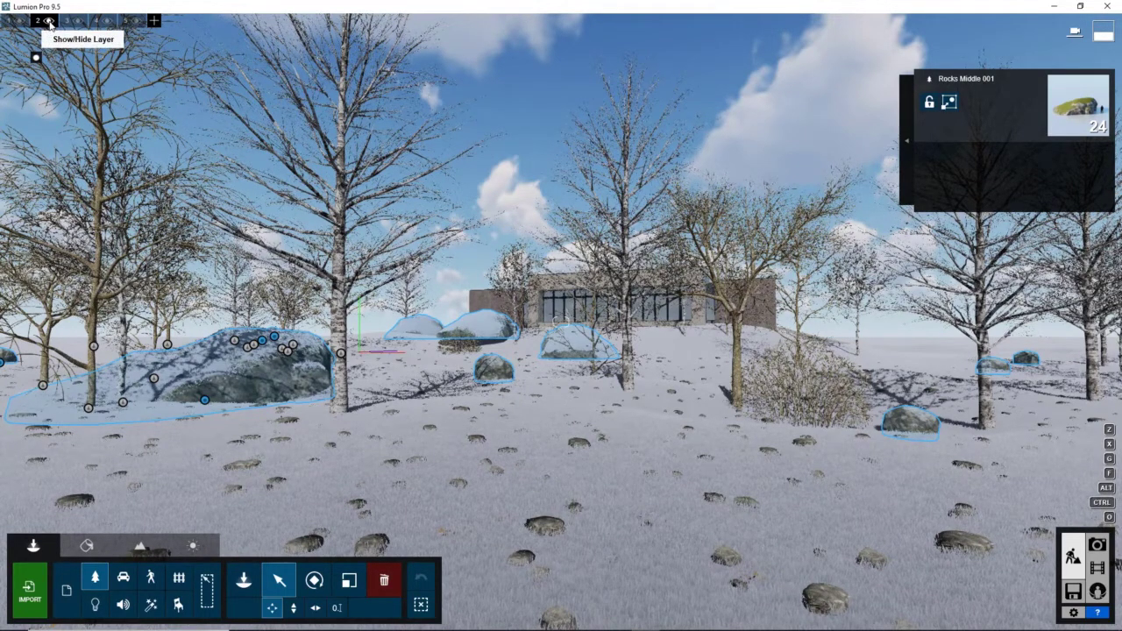
Hide layer 2 to inspect the scene without its trees and large rocks, and show the layer again.
{"action": "left_click", "coordinate": [49, 21]}
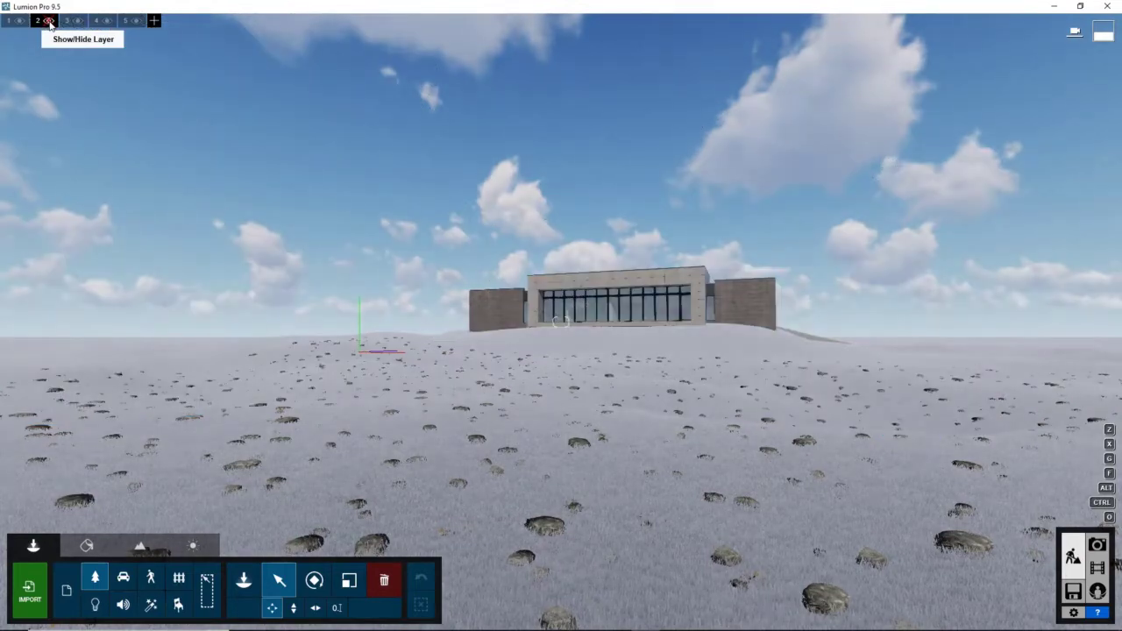
{"action": "right_click_drag", "start_coordinate": [628, 289], "coordinate": [605, 286]}
{"action": "key", "text": "w"}
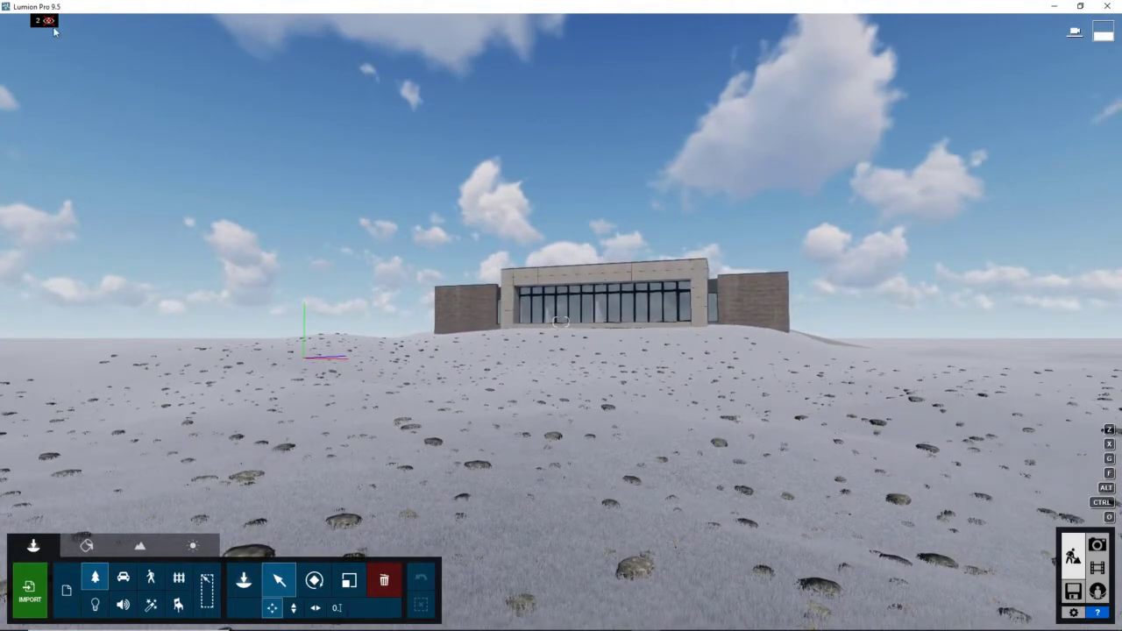
{"action": "mouse_move", "coordinate": [48, 24]}
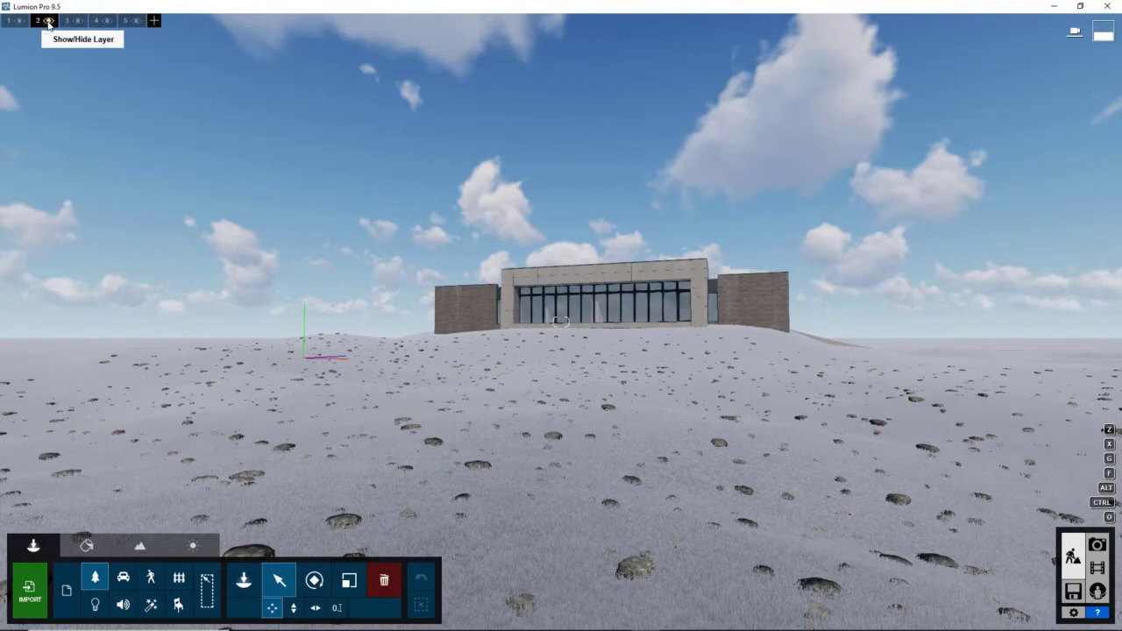
{"action": "left_click", "coordinate": [49, 22]}
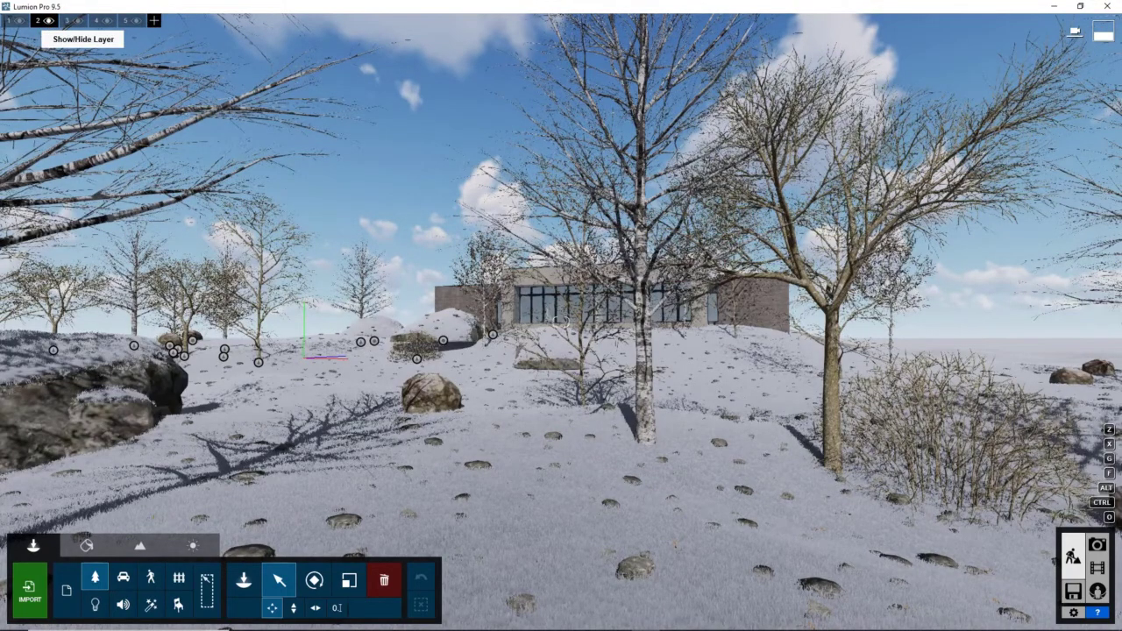
Place four clusters of Leafless Tree 007 behind and beside the house using cluster placement.
{"action": "right_click_drag", "start_coordinate": [653, 329], "coordinate": [694, 450]}
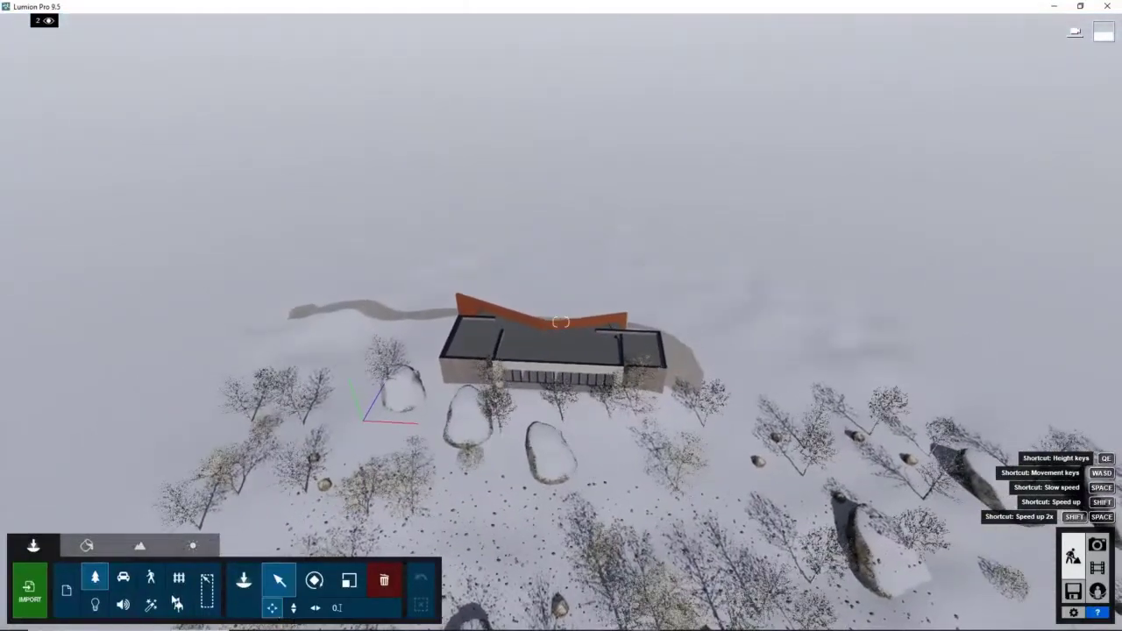
{"action": "left_click", "coordinate": [243, 580]}
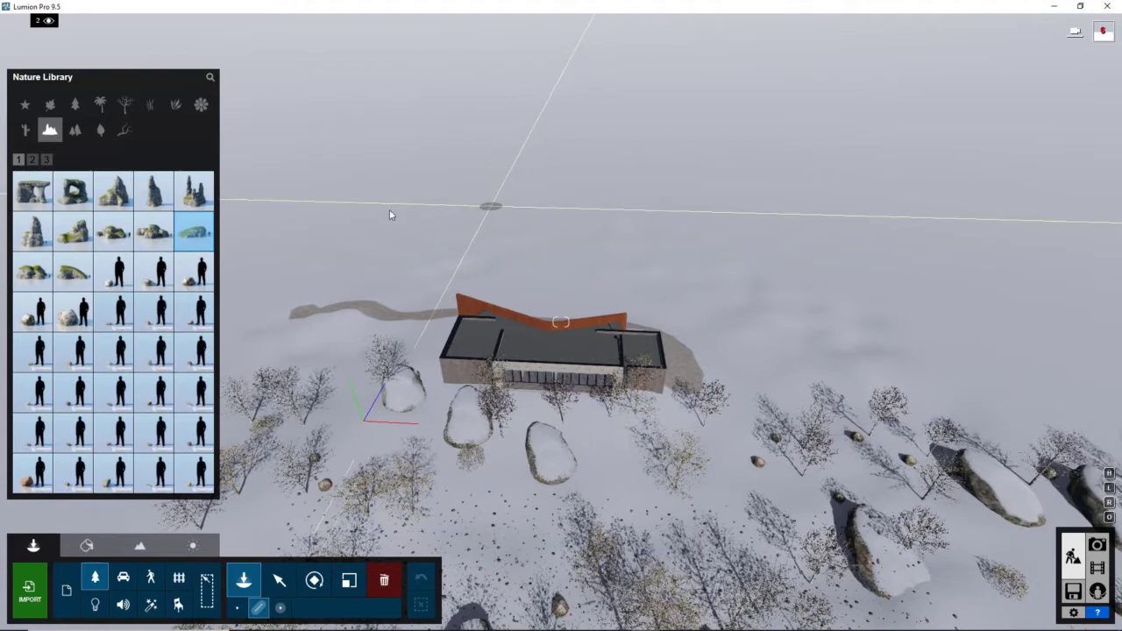
{"action": "left_click", "coordinate": [367, 201]}
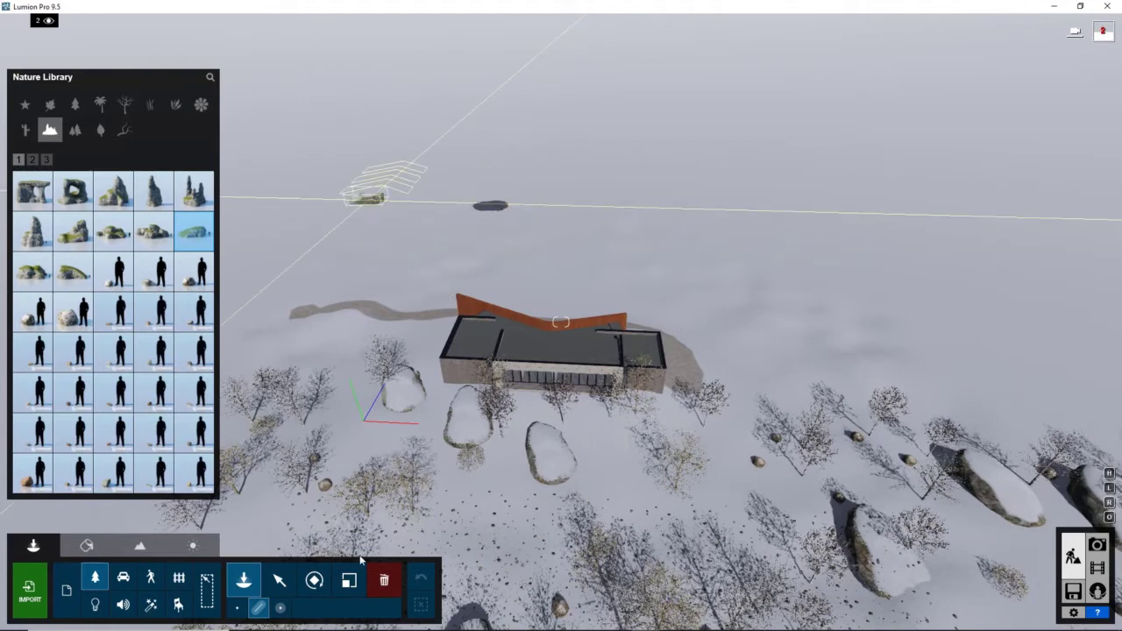
{"action": "left_click", "coordinate": [281, 611]}
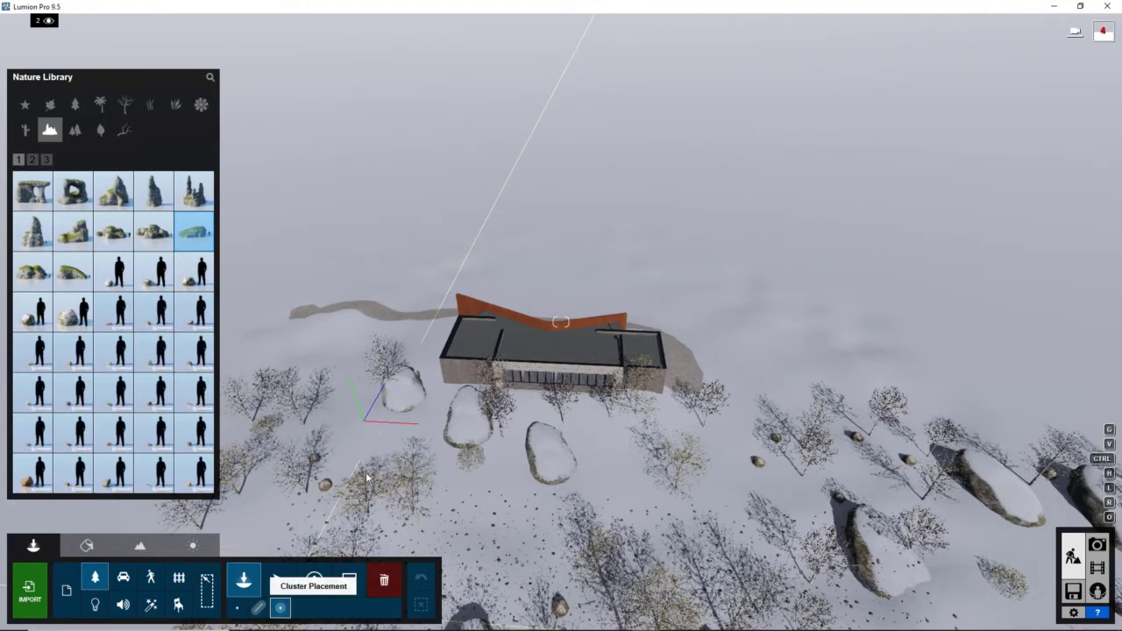
{"action": "left_click", "coordinate": [356, 207]}
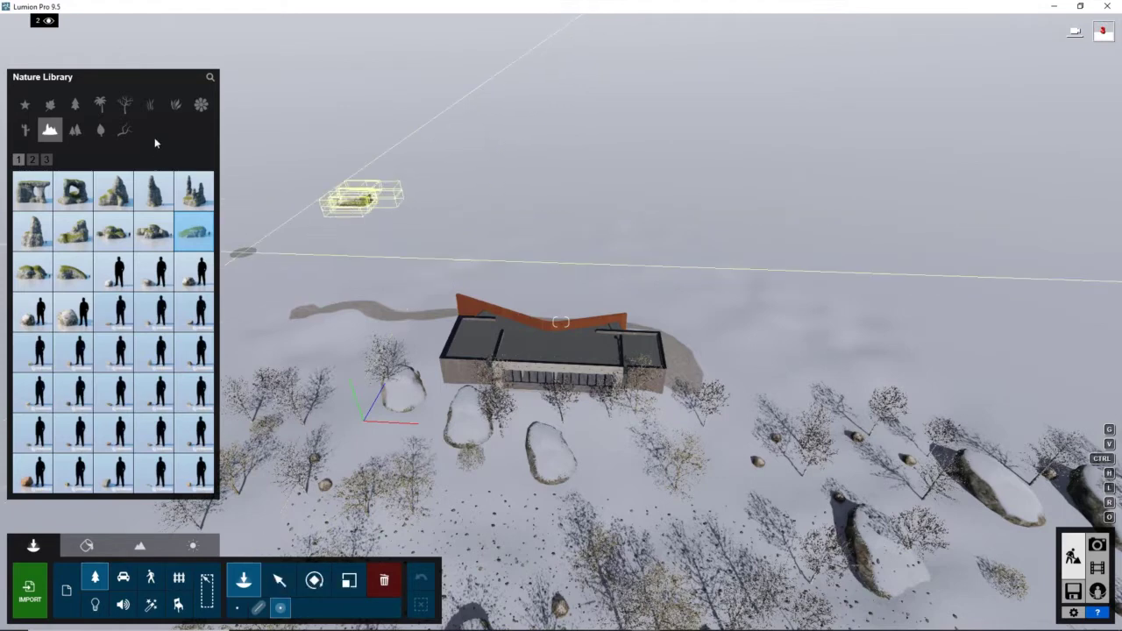
{"action": "left_click", "coordinate": [128, 102]}
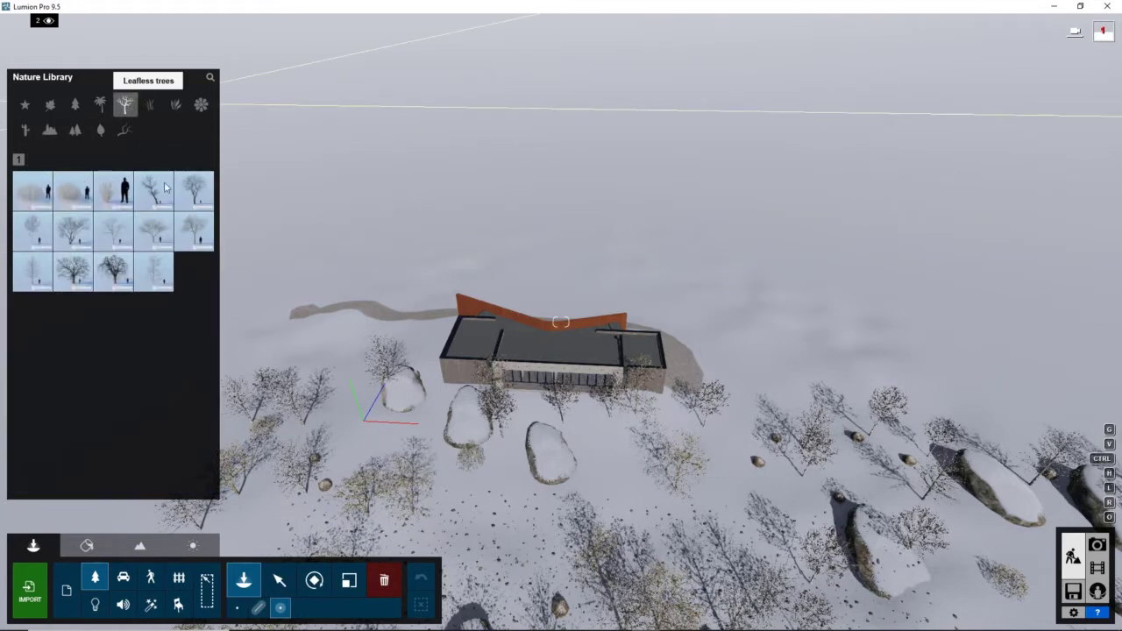
{"action": "left_click", "coordinate": [195, 230]}
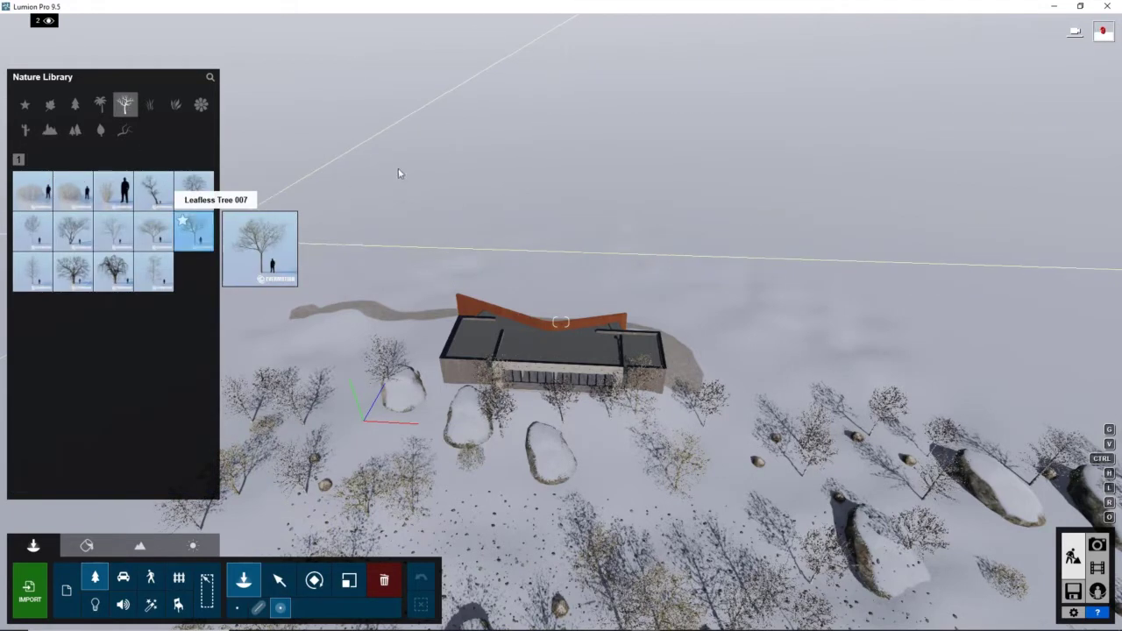
{"action": "left_click", "coordinate": [368, 193]}
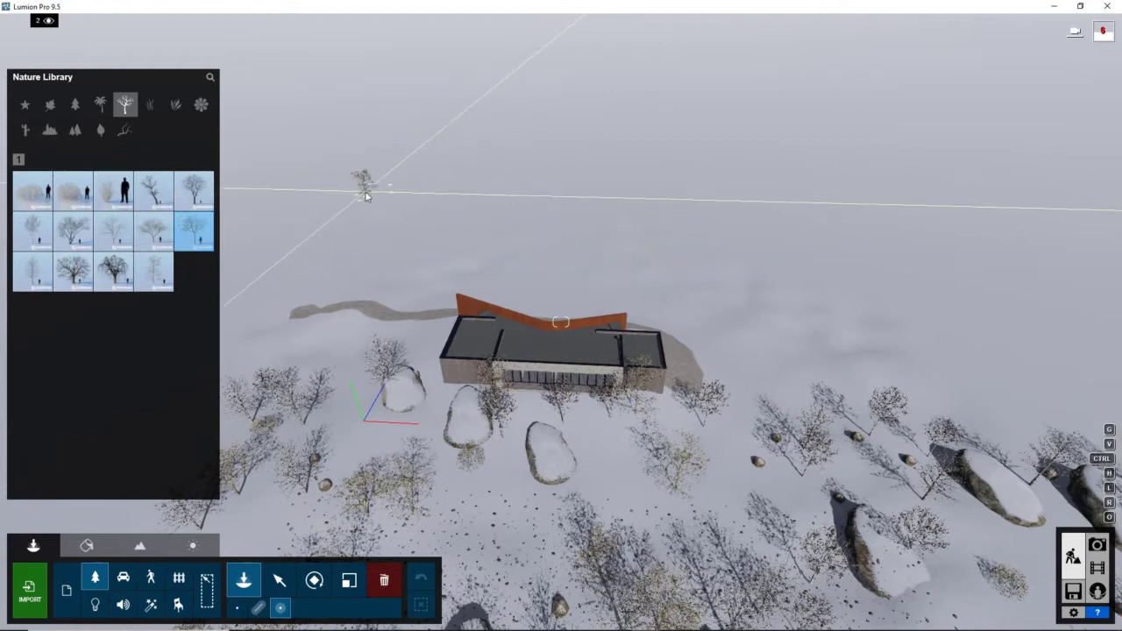
{"action": "left_click", "coordinate": [757, 216]}
{"action": "left_click", "coordinate": [984, 326]}
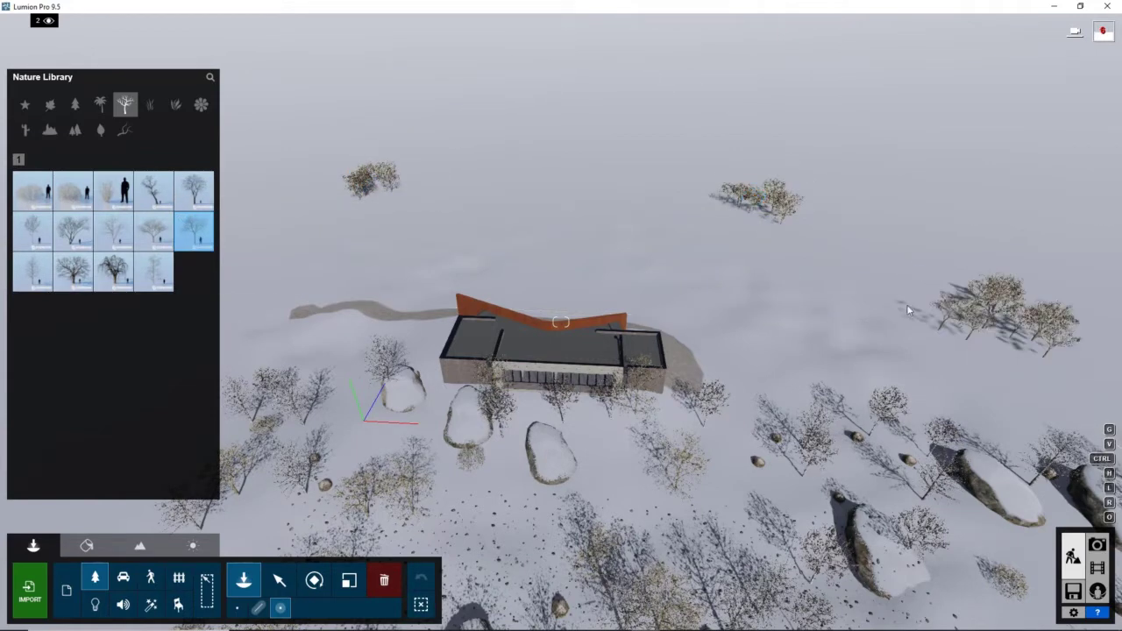
{"action": "left_click", "coordinate": [574, 184]}
Add five more clusters of Leafless Tree 007, three behind the house and two among the trees in front.
{"action": "key", "text": "s"}
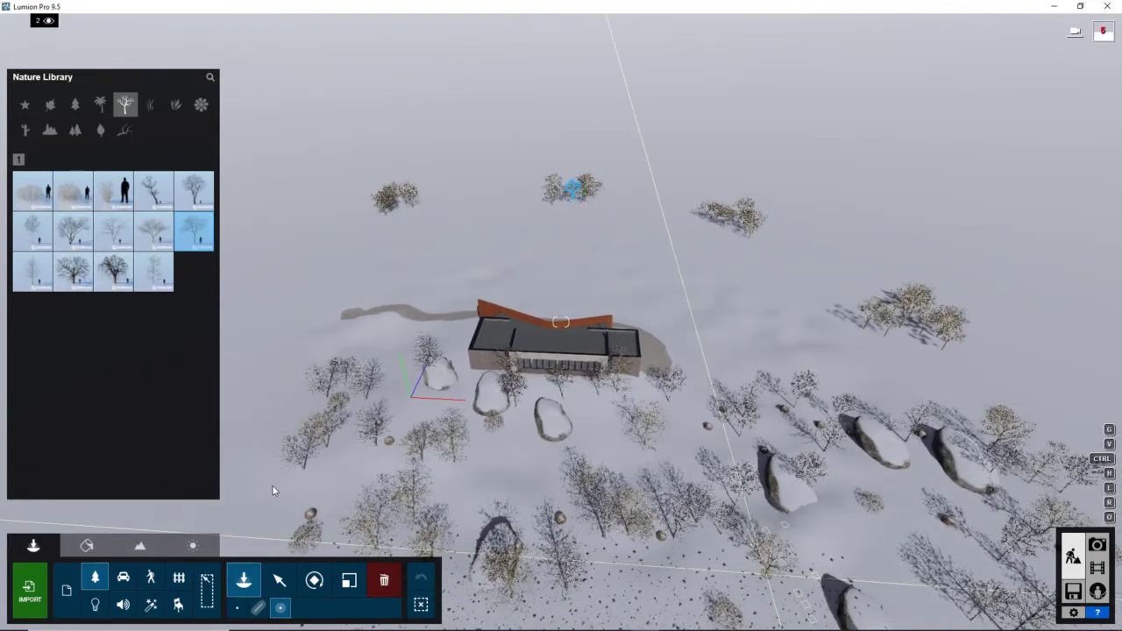
{"action": "left_click", "coordinate": [263, 465], "text": "ctrl"}
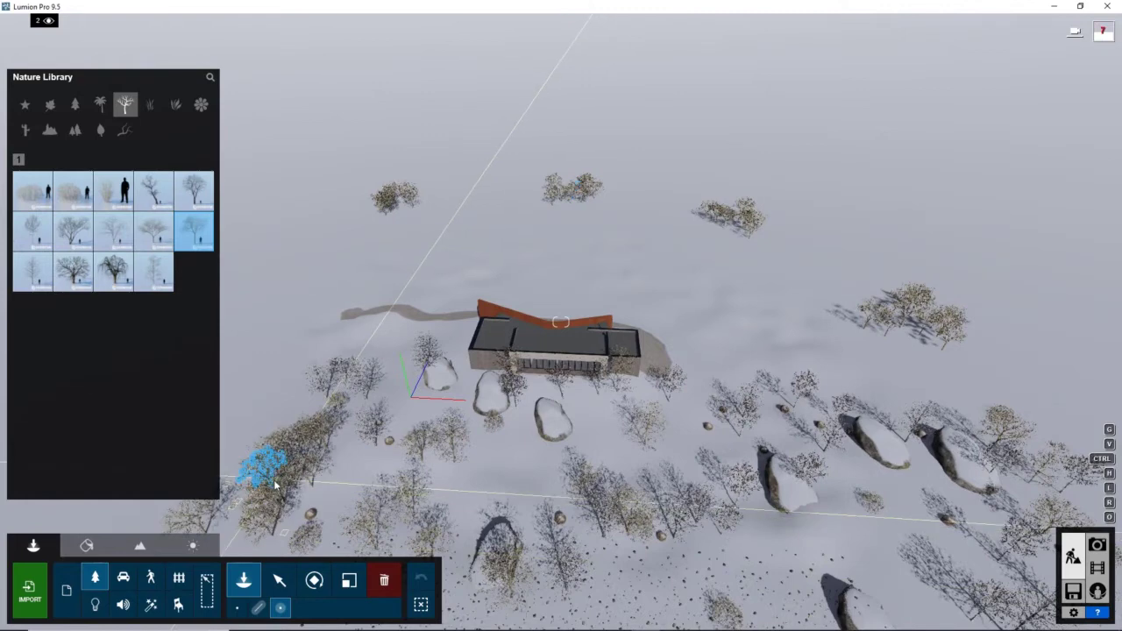
{"action": "left_click", "coordinate": [250, 262]}
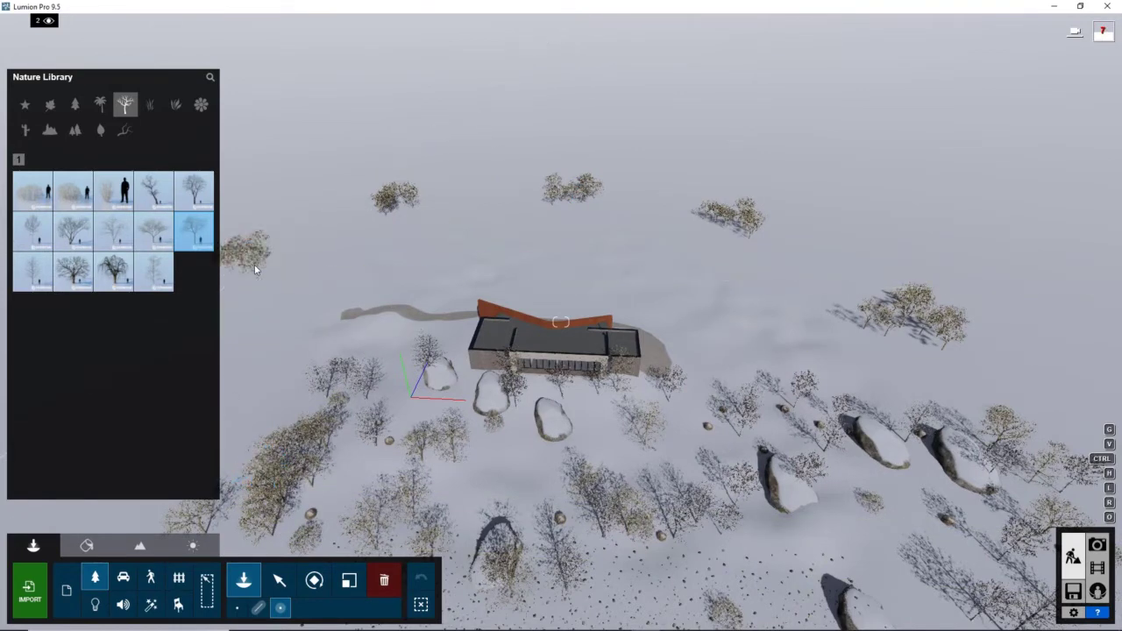
{"action": "left_click", "coordinate": [458, 249]}
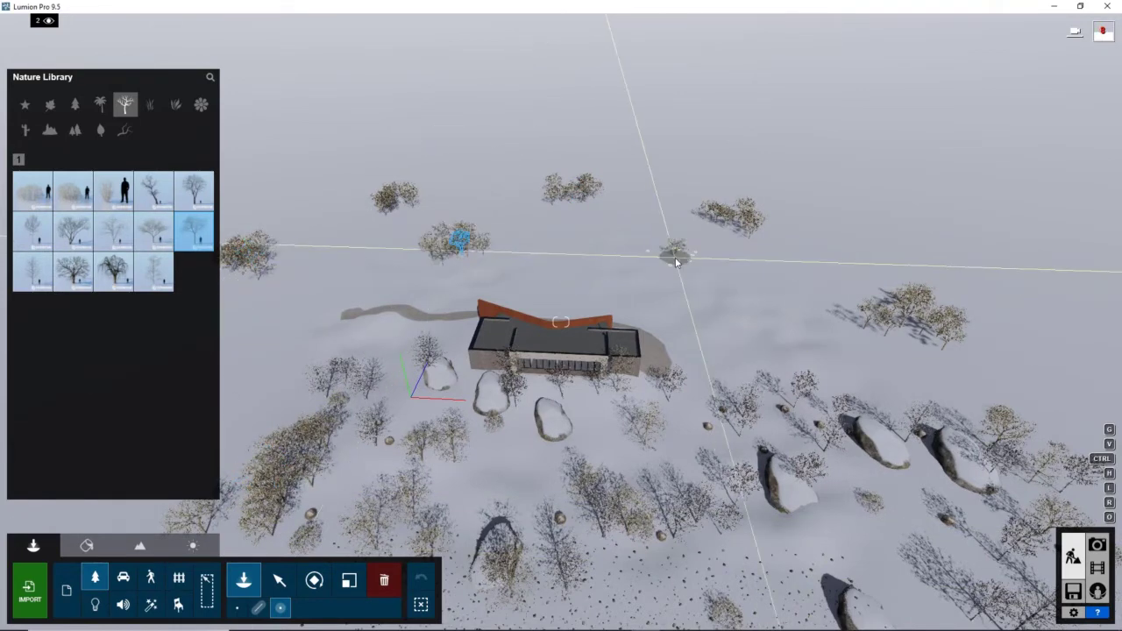
{"action": "left_click", "coordinate": [676, 260]}
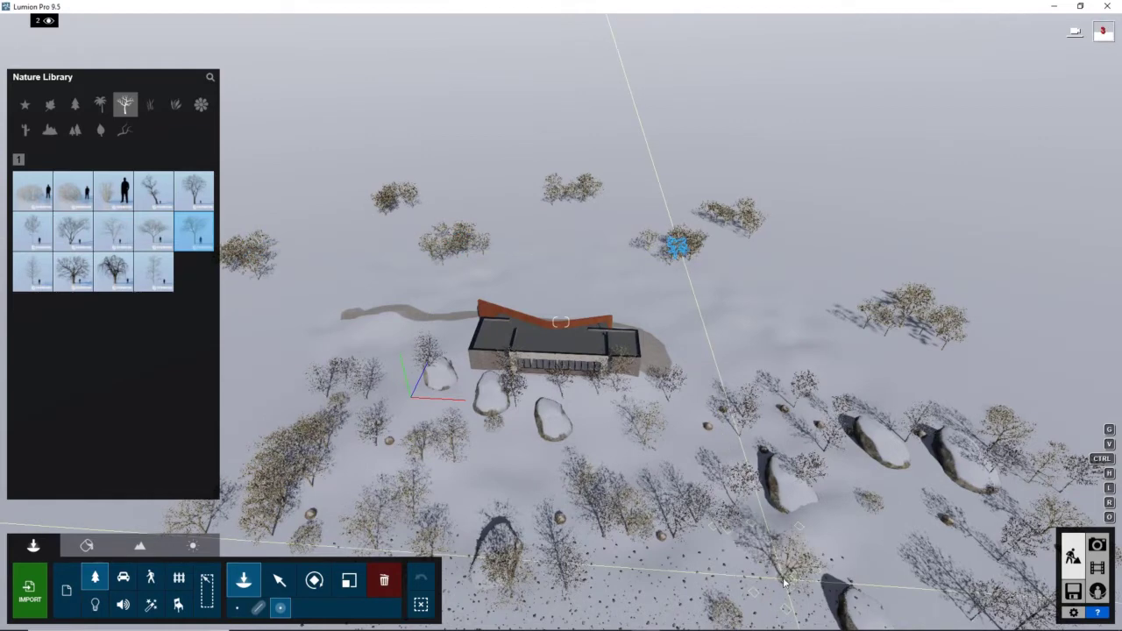
{"action": "left_click", "coordinate": [786, 578]}
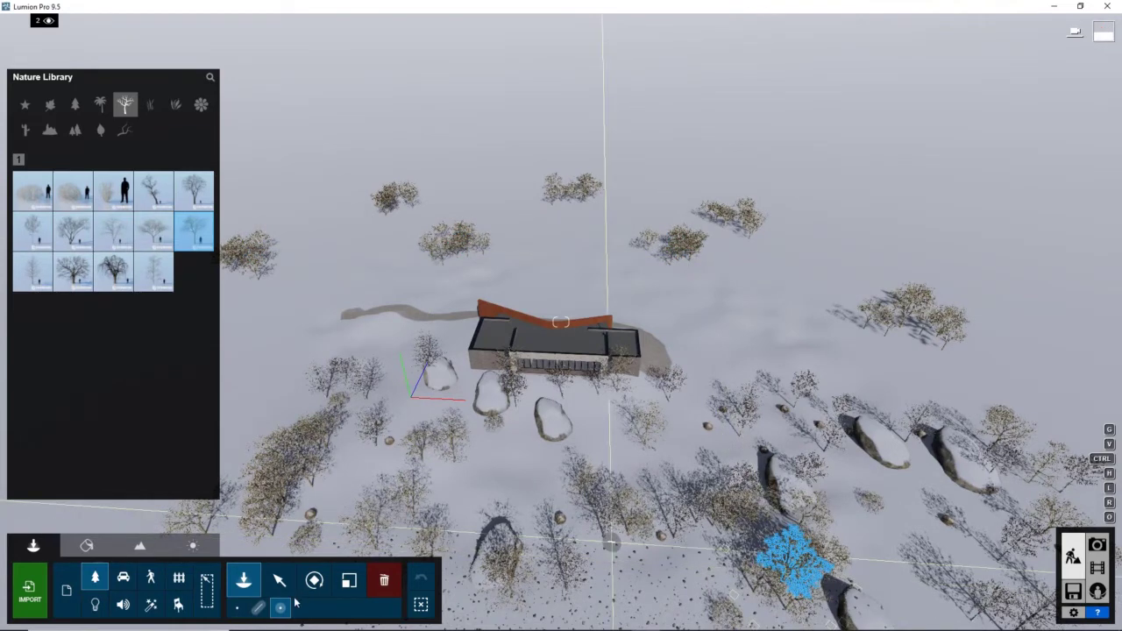
Lay out a mass-placement line of mixed trees and rocks across the ground behind the house, and shift its starting end nearer the house.
{"action": "left_click", "coordinate": [258, 606]}
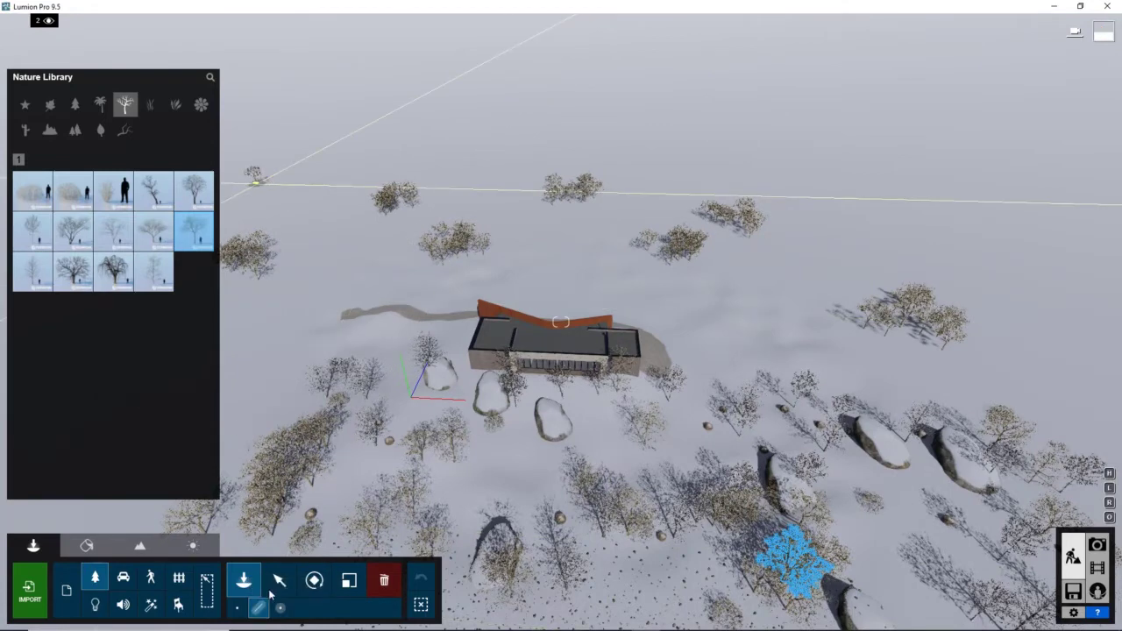
{"action": "left_click", "coordinate": [254, 178]}
{"action": "left_click", "coordinate": [871, 276]}
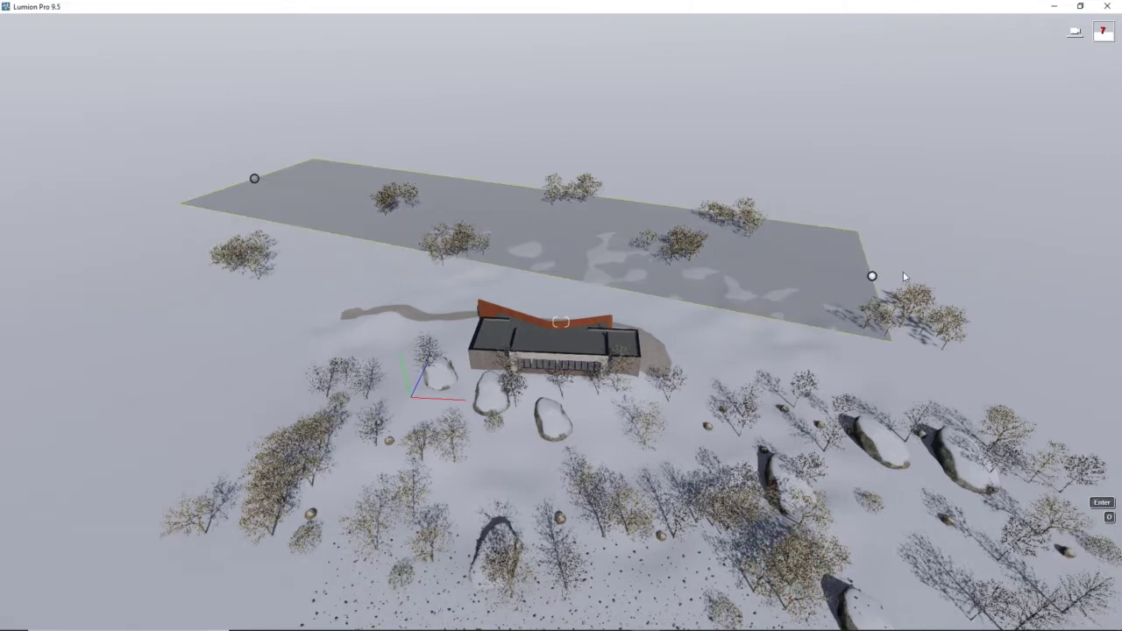
{"action": "left_click", "coordinate": [1003, 298]}
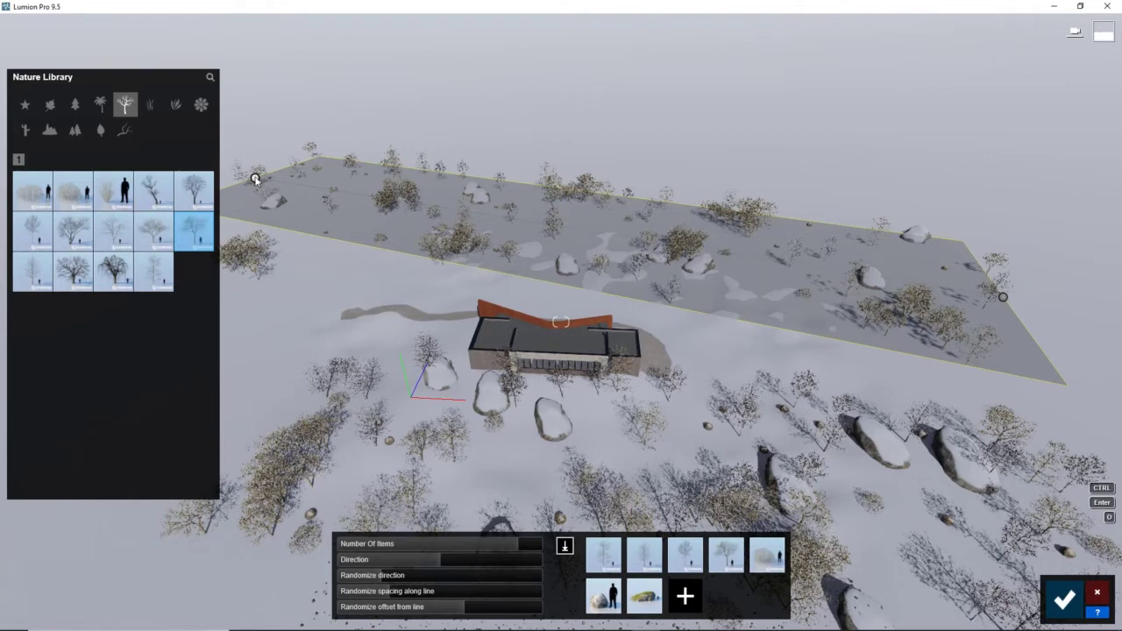
{"action": "left_click", "coordinate": [254, 179]}
{"action": "left_click_drag", "start_coordinate": [255, 179], "coordinate": [239, 208]}
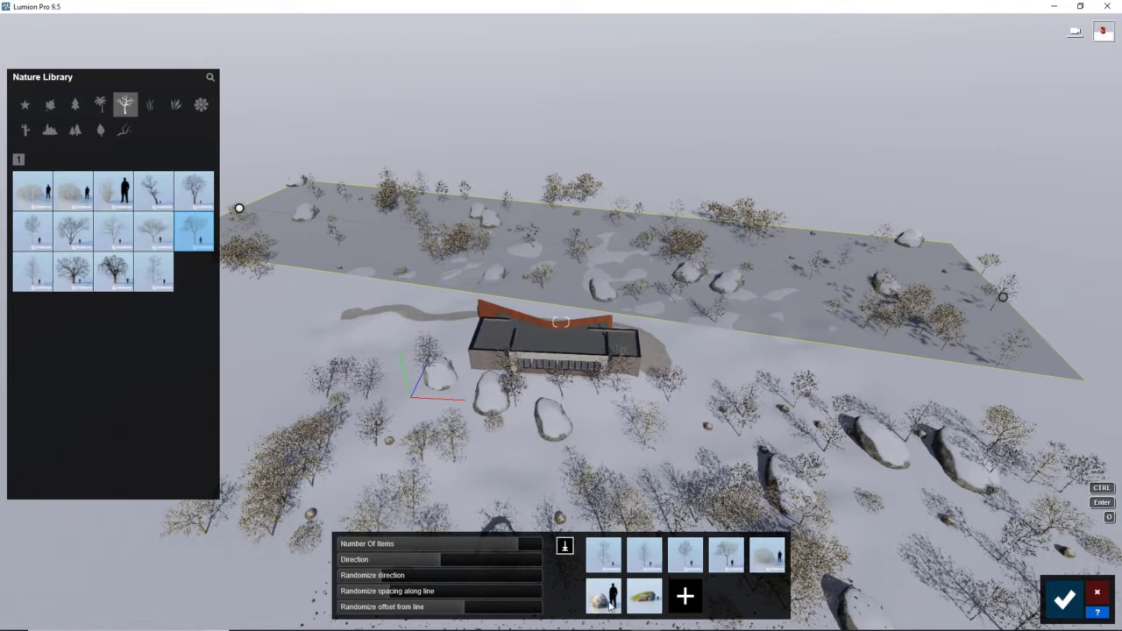
Remove the last rock model from the mass-placement mix and accept the planting behind the house.
{"action": "mouse_move", "coordinate": [604, 600]}
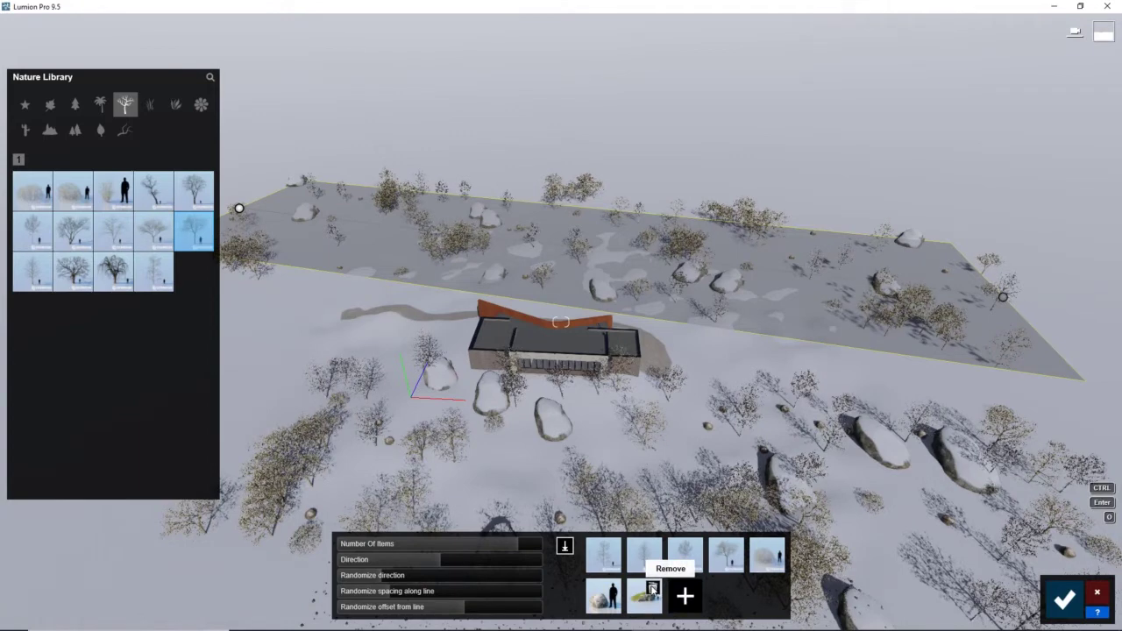
{"action": "left_click", "coordinate": [651, 588]}
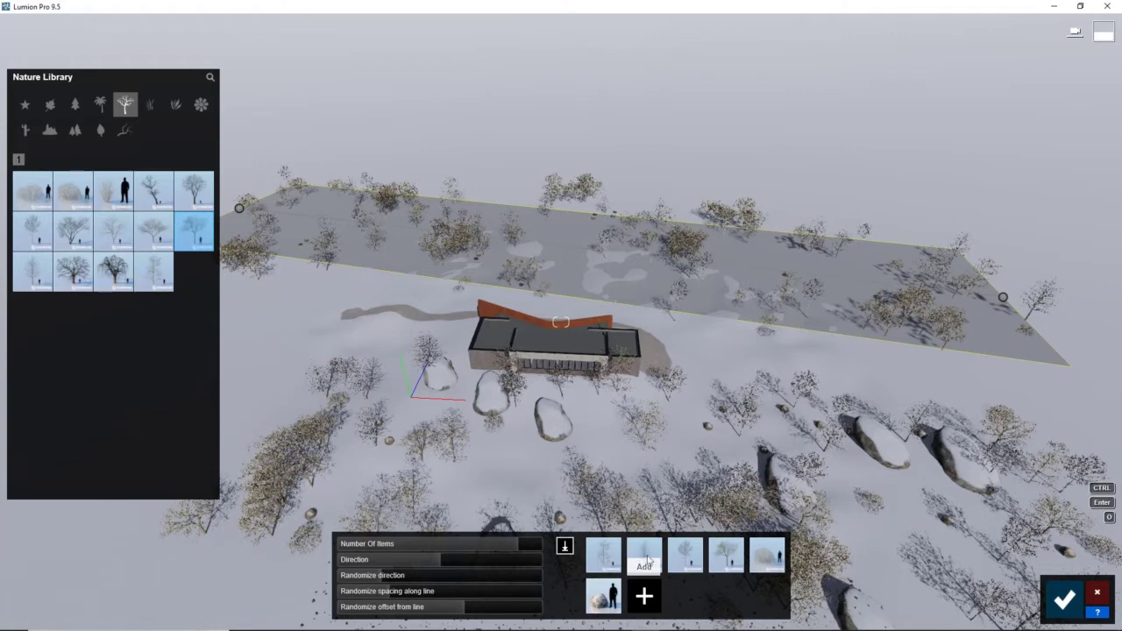
{"action": "left_click", "coordinate": [1068, 602]}
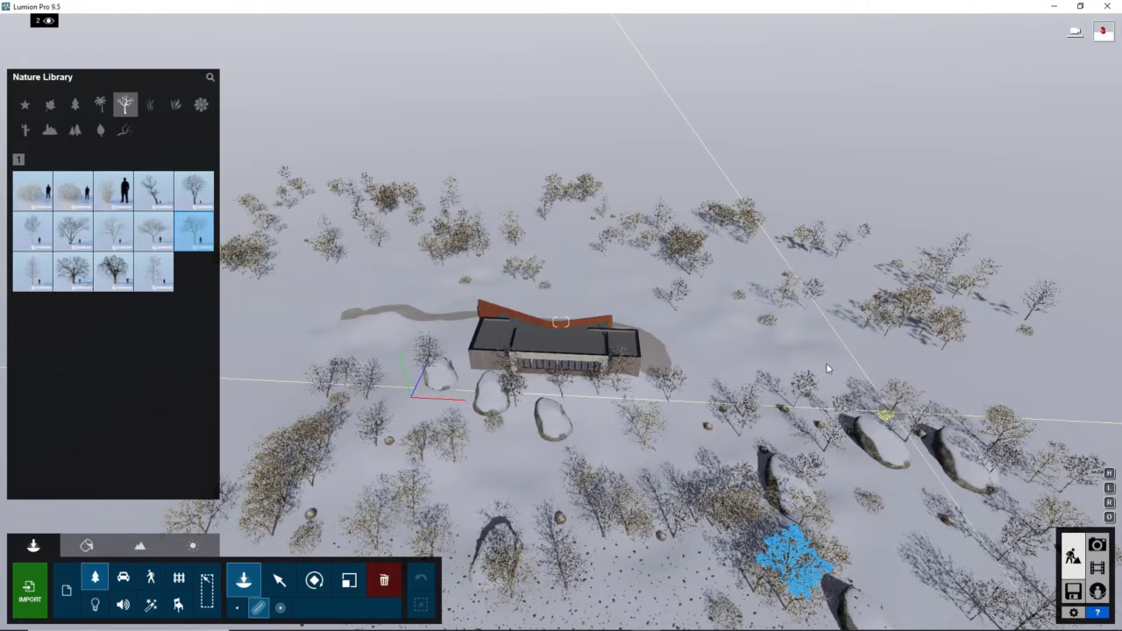
Mass-place 20 items in a line from the open ground far beside the house to the paved end of the building.
{"action": "right_click_drag", "start_coordinate": [850, 366], "coordinate": [822, 368]}
{"action": "right_click_drag", "start_coordinate": [953, 372], "coordinate": [1060, 378]}
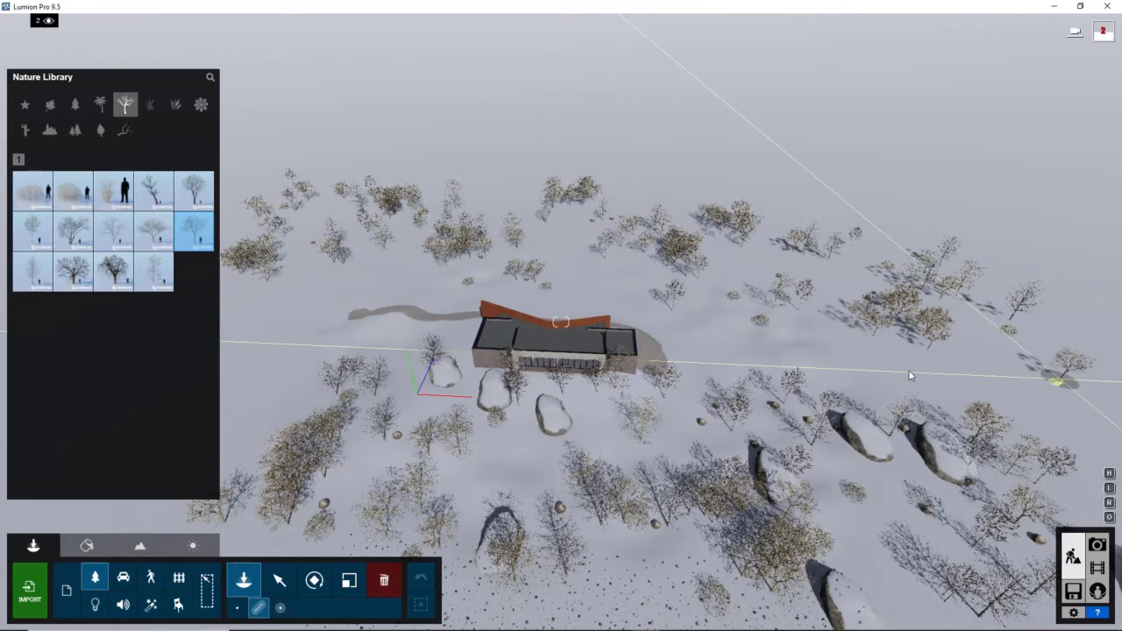
{"action": "left_click", "coordinate": [1034, 379]}
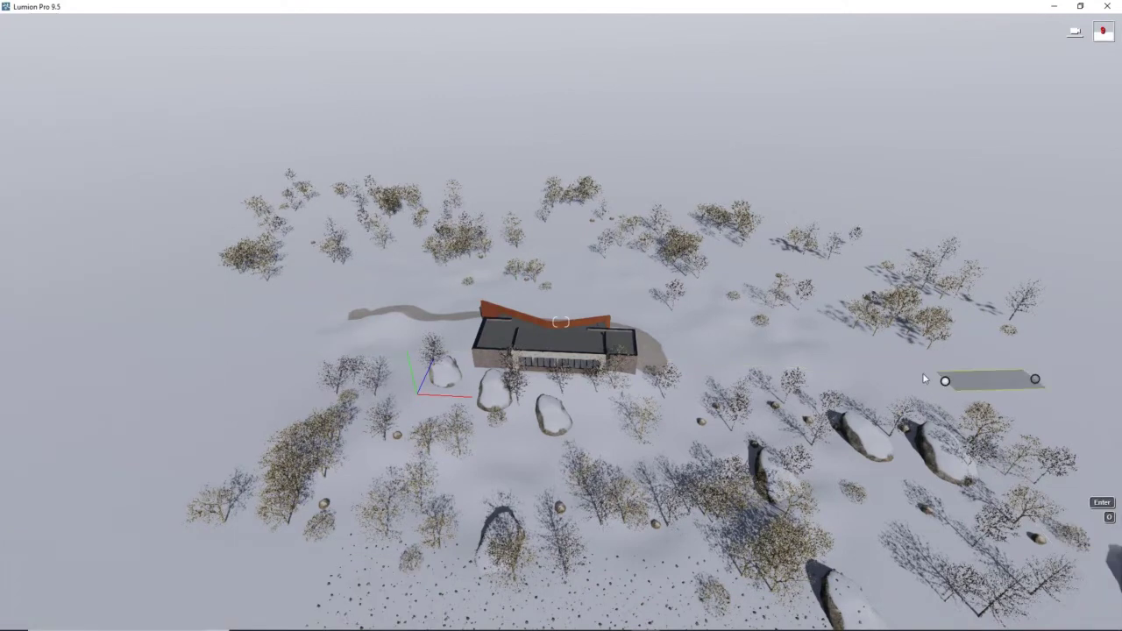
{"action": "left_click_drag", "start_coordinate": [787, 365], "coordinate": [701, 357]}
{"action": "mouse_move", "coordinate": [410, 541]}
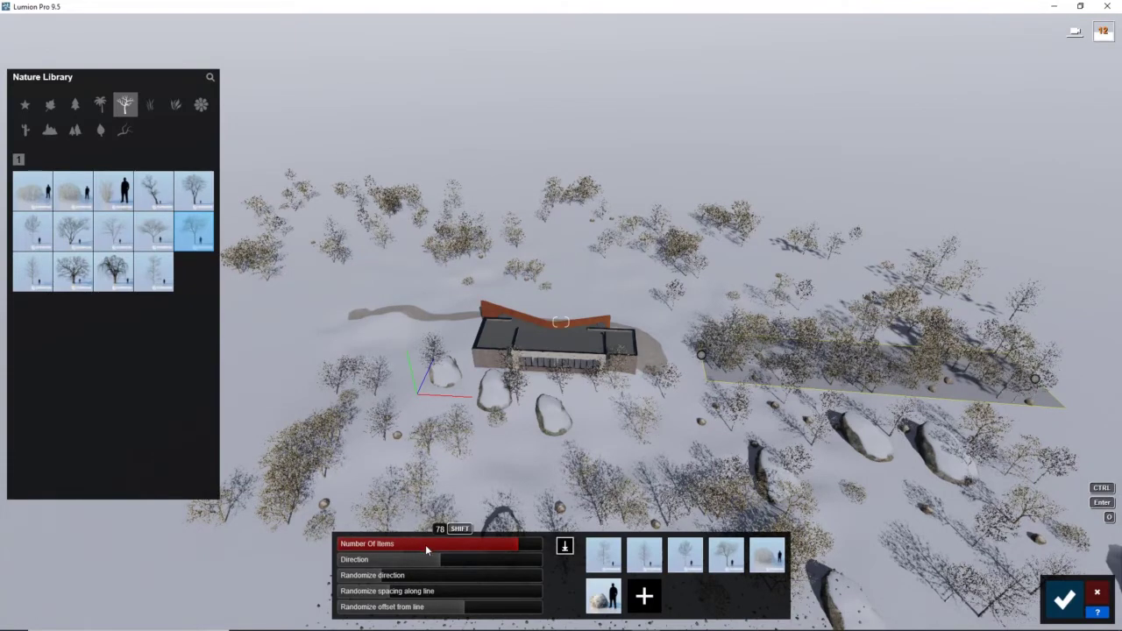
{"action": "left_click", "coordinate": [425, 543]}
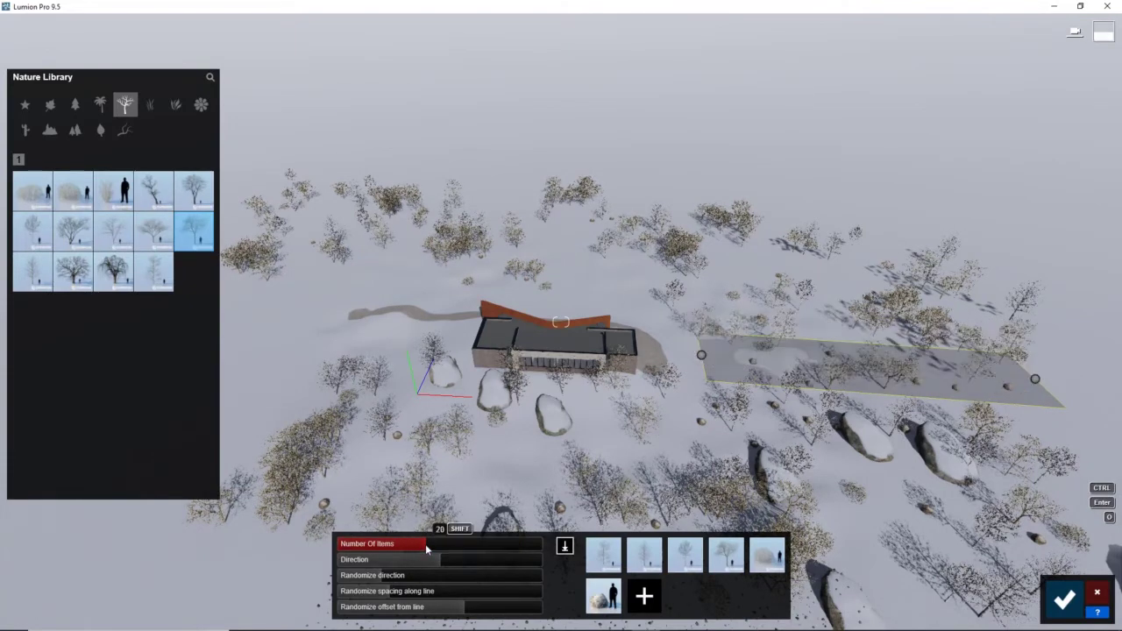
{"action": "left_click", "coordinate": [1063, 599]}
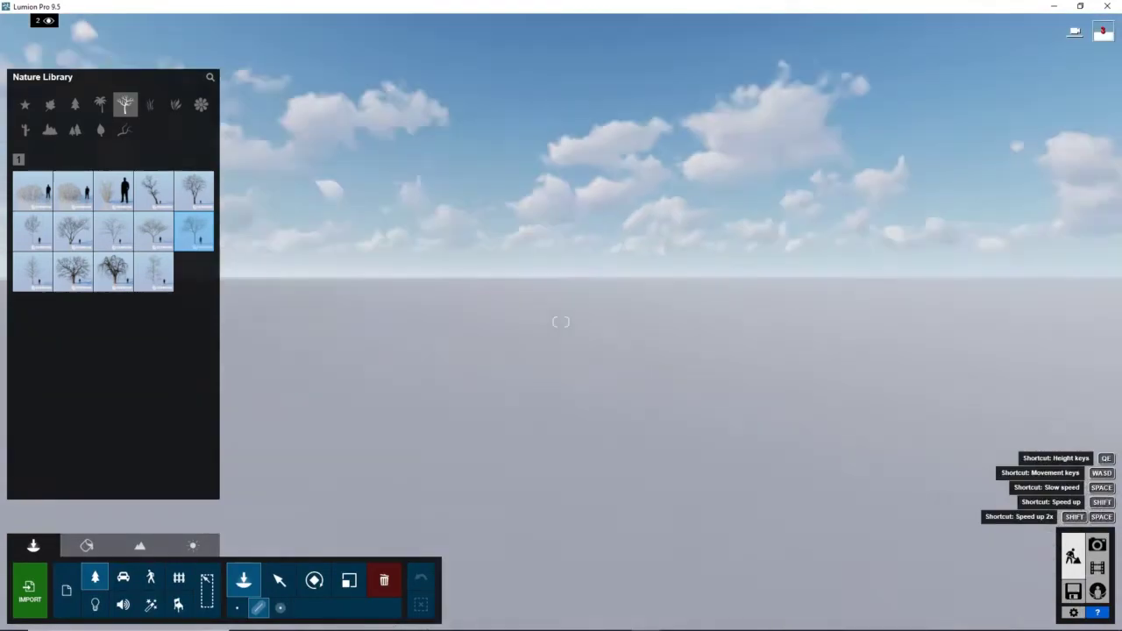
Mass-place a sparser line of trees and rocks on the open ground beyond the curved path, reducing the number of items.
{"action": "right_click_drag", "start_coordinate": [561, 321], "coordinate": [561, 321]}
{"action": "right_click_drag", "start_coordinate": [466, 301], "coordinate": [467, 302]}
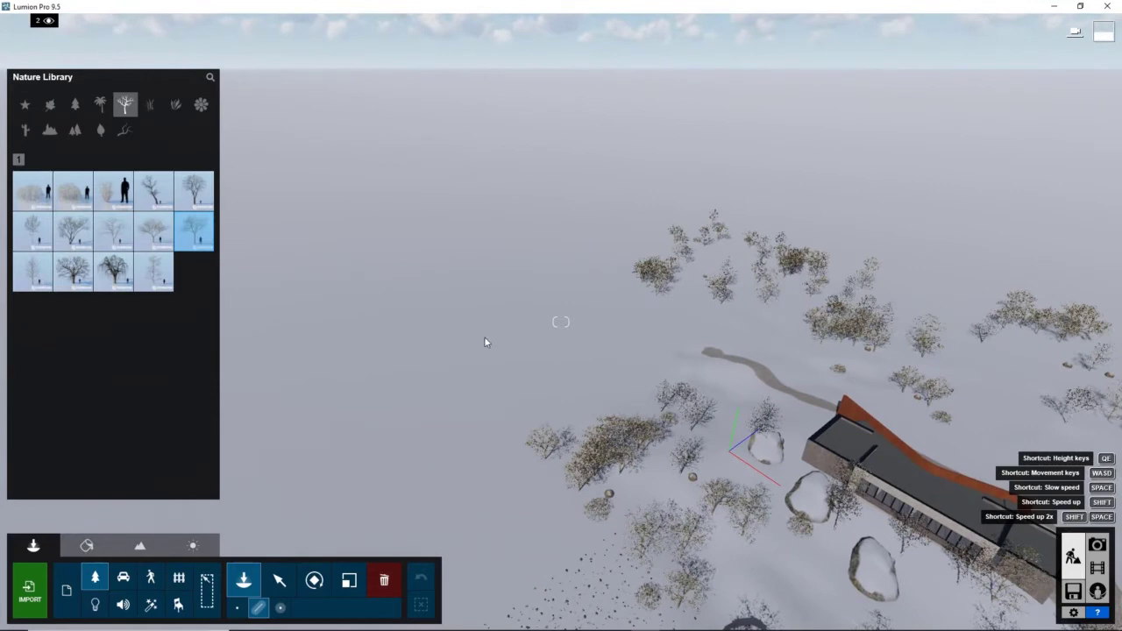
{"action": "left_click", "coordinate": [488, 334]}
{"action": "left_click", "coordinate": [645, 363]}
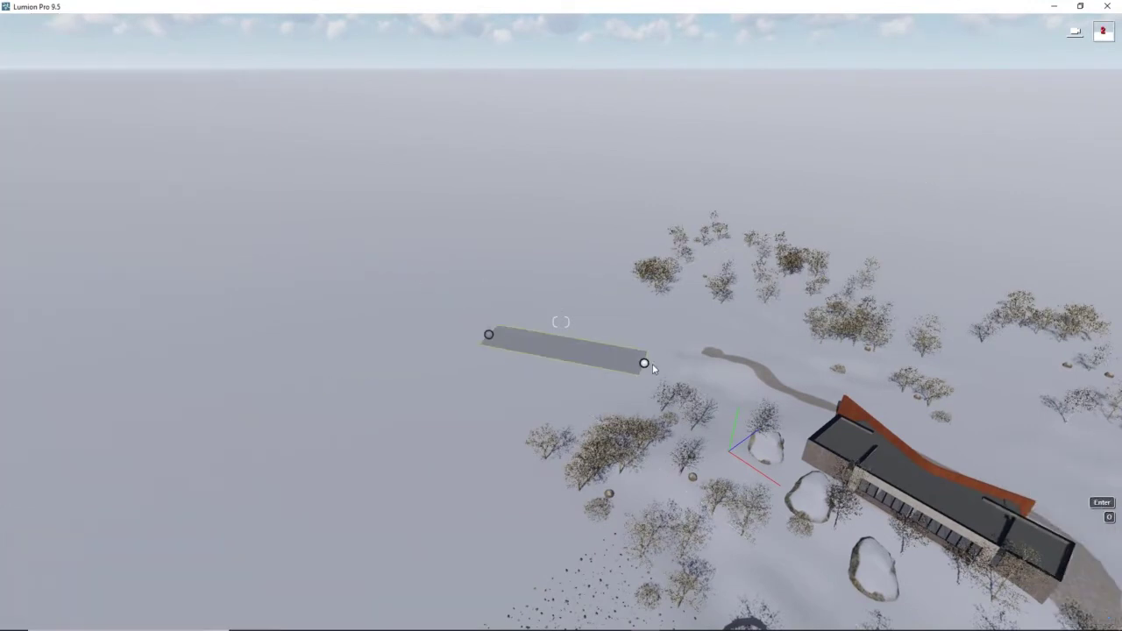
{"action": "left_click_drag", "start_coordinate": [653, 363], "coordinate": [672, 369]}
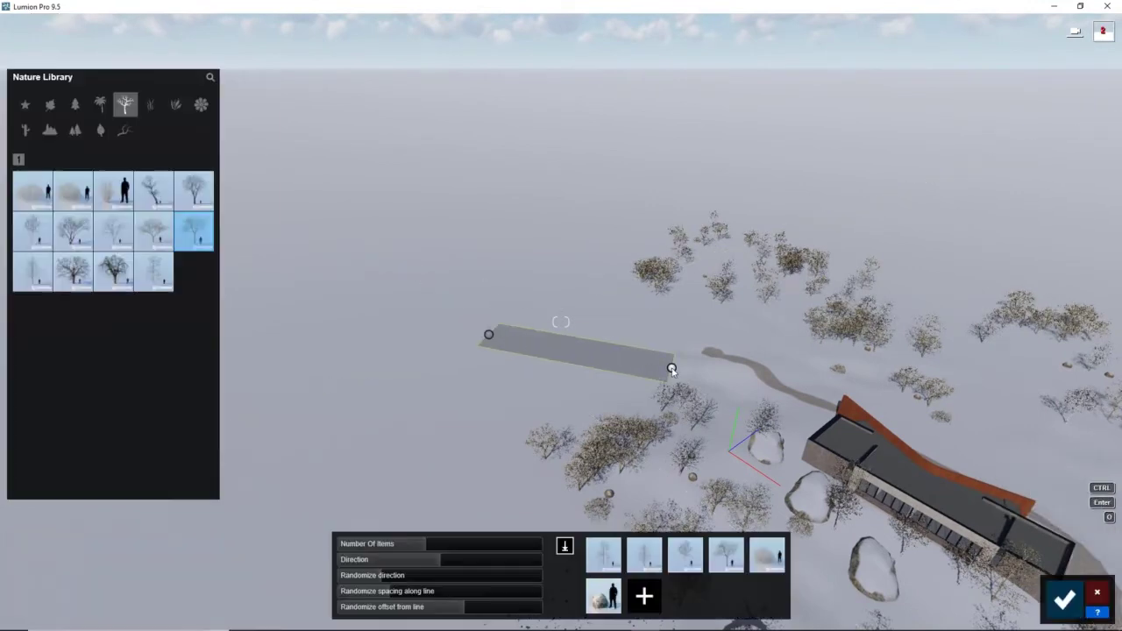
{"action": "left_click", "coordinate": [404, 546]}
{"action": "left_click", "coordinate": [1071, 611]}
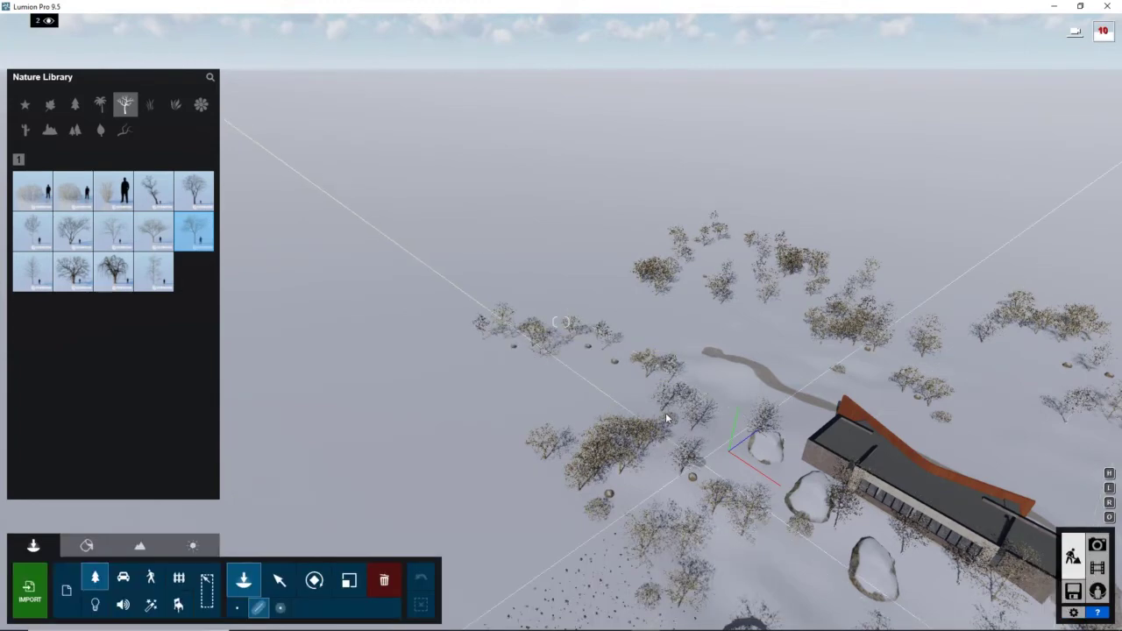
Hide the Trees layer to inspect the scene without its trees and rocks.
{"action": "mouse_move", "coordinate": [40, 25]}
{"action": "left_click", "coordinate": [473, 431]}
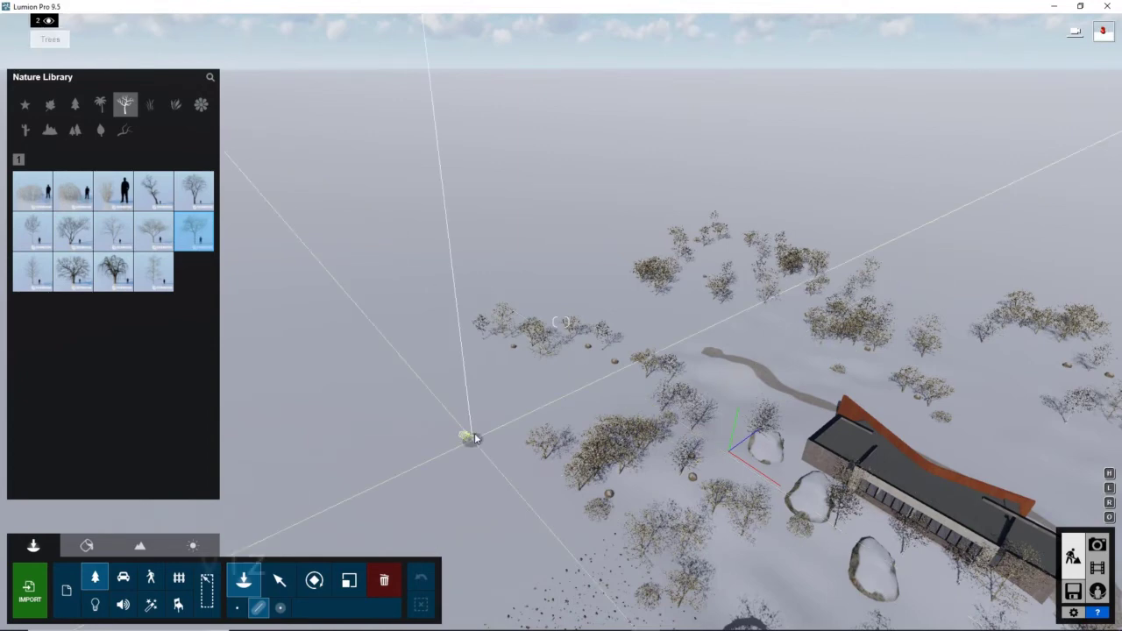
{"action": "left_click", "coordinate": [548, 444]}
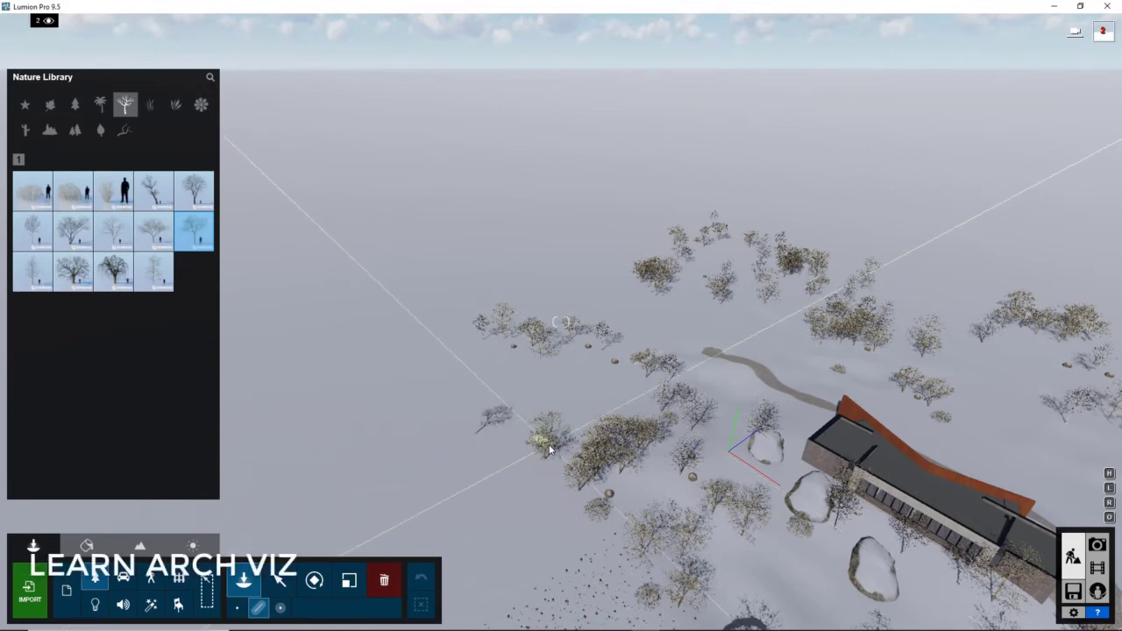
{"action": "left_click", "coordinate": [49, 20]}
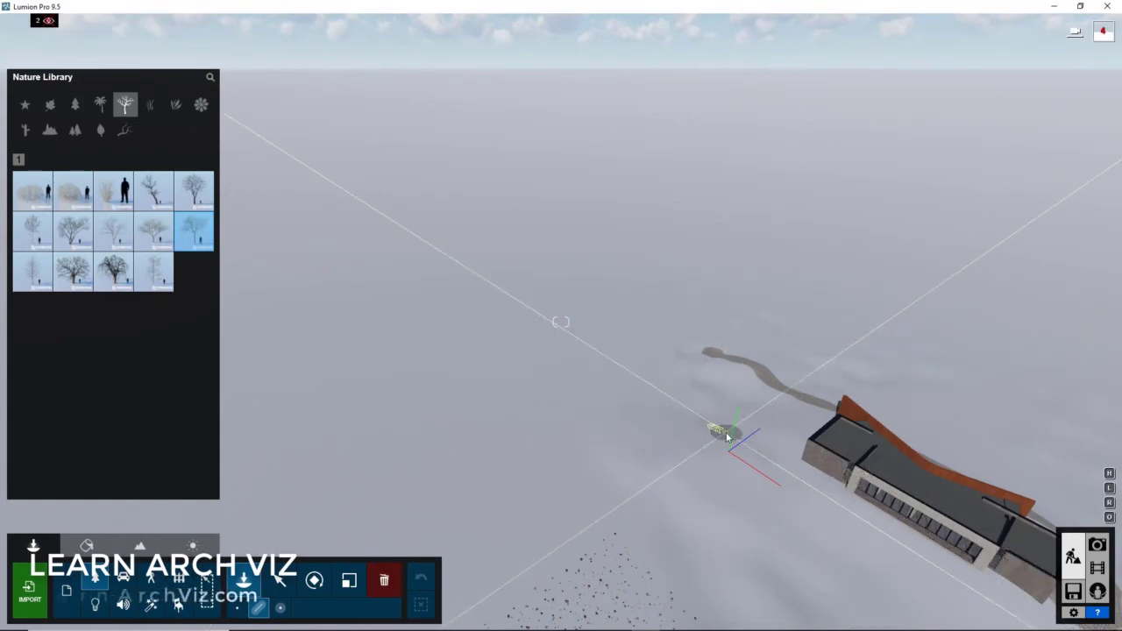